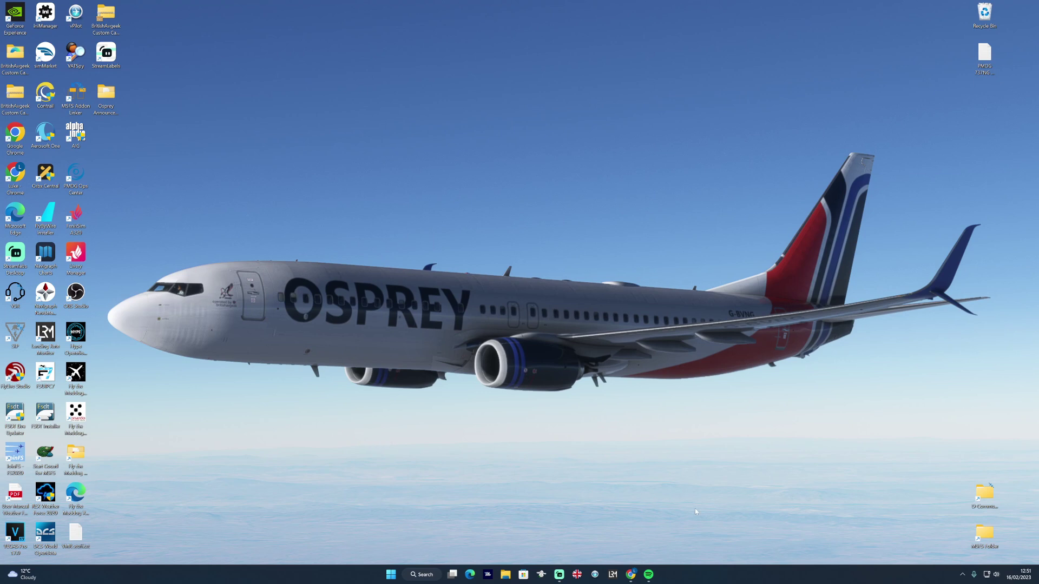
Bring up simbrief.com in Chrome and enter the SimBrief Dispatch System dashboard.
{"action": "left_click", "coordinate": [631, 573]}
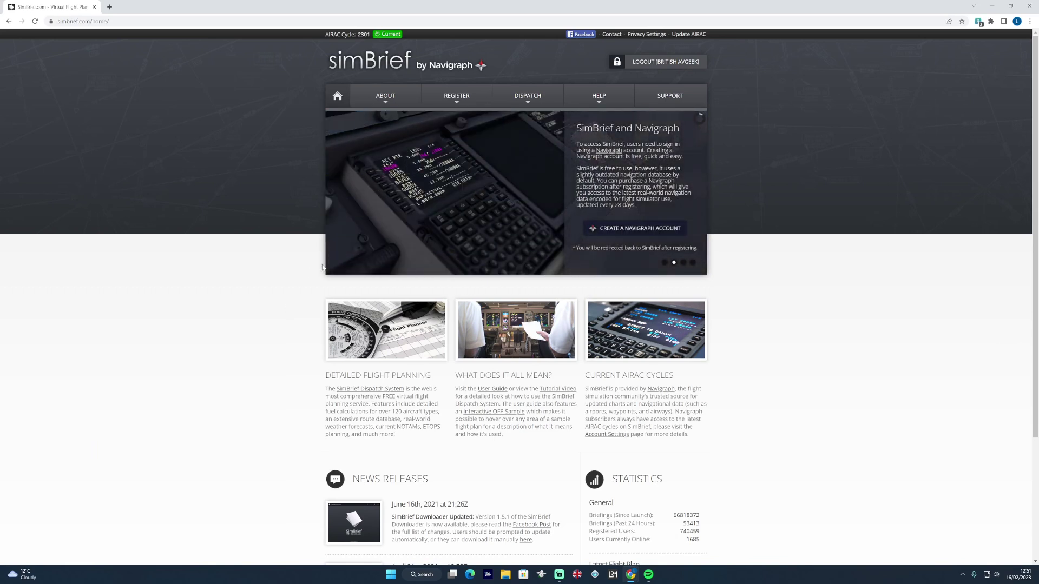
{"action": "mouse_move", "coordinate": [528, 98]}
{"action": "left_click", "coordinate": [519, 124]}
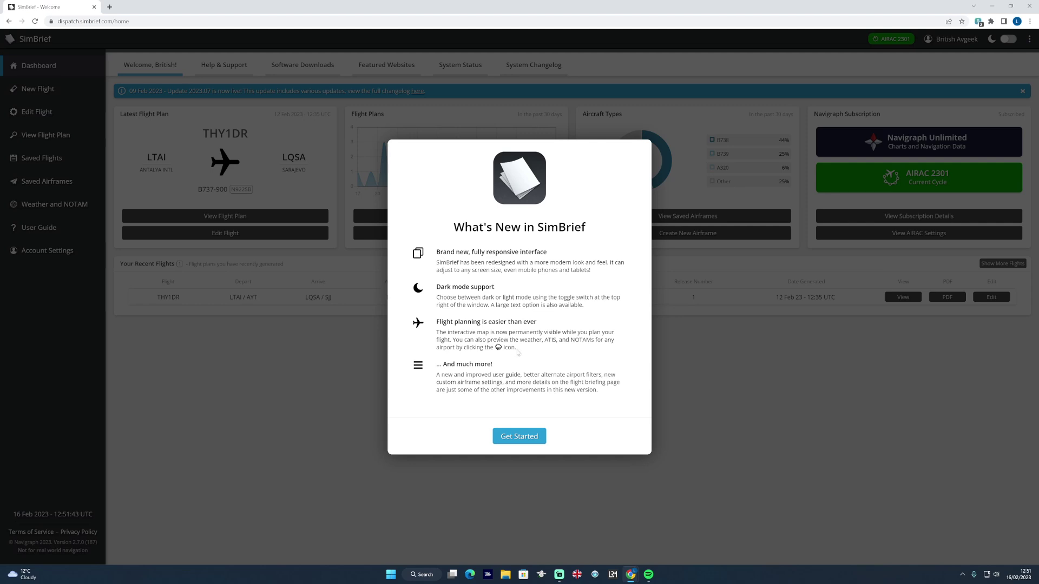
{"action": "left_click", "coordinate": [533, 441]}
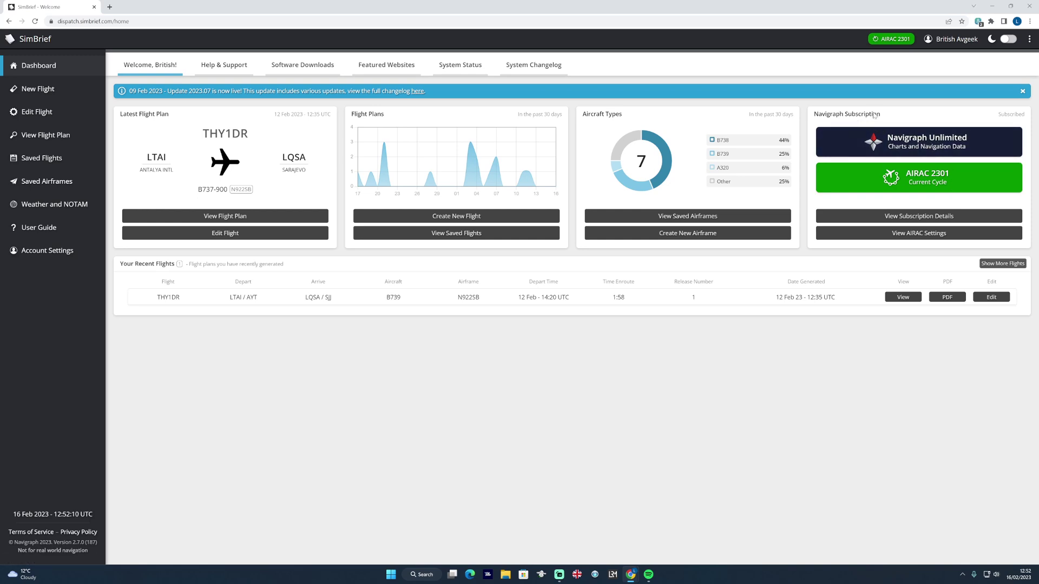
{"action": "left_click_drag", "start_coordinate": [886, 114], "coordinate": [810, 119]}
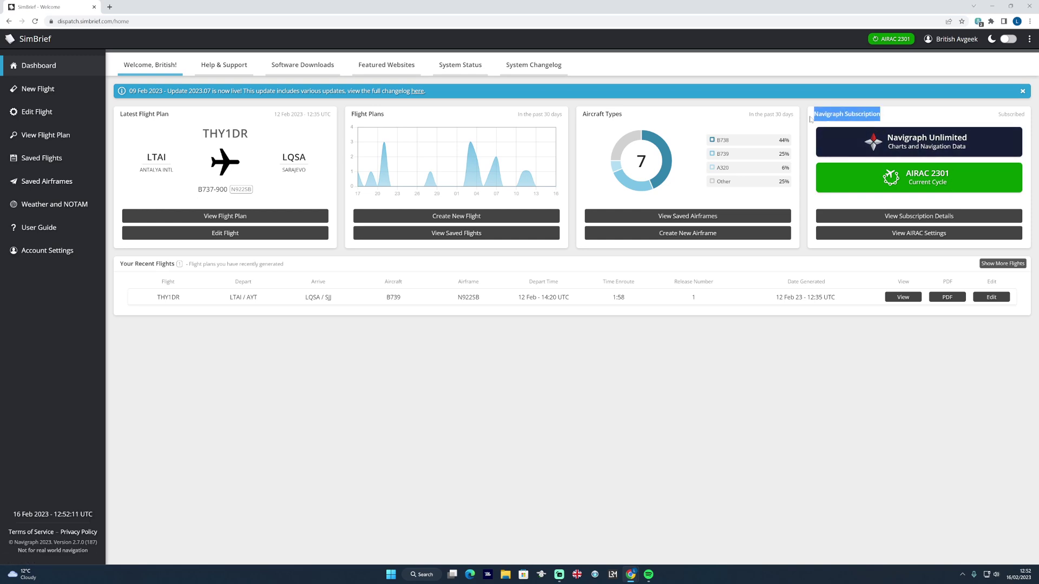
{"action": "left_click", "coordinate": [914, 113]}
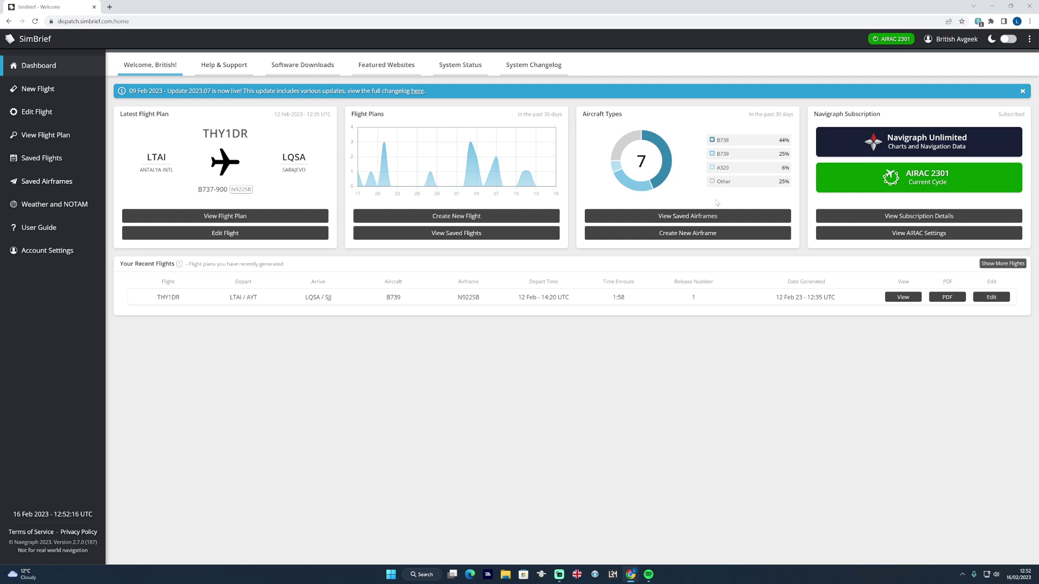
{"action": "left_click", "coordinate": [313, 76]}
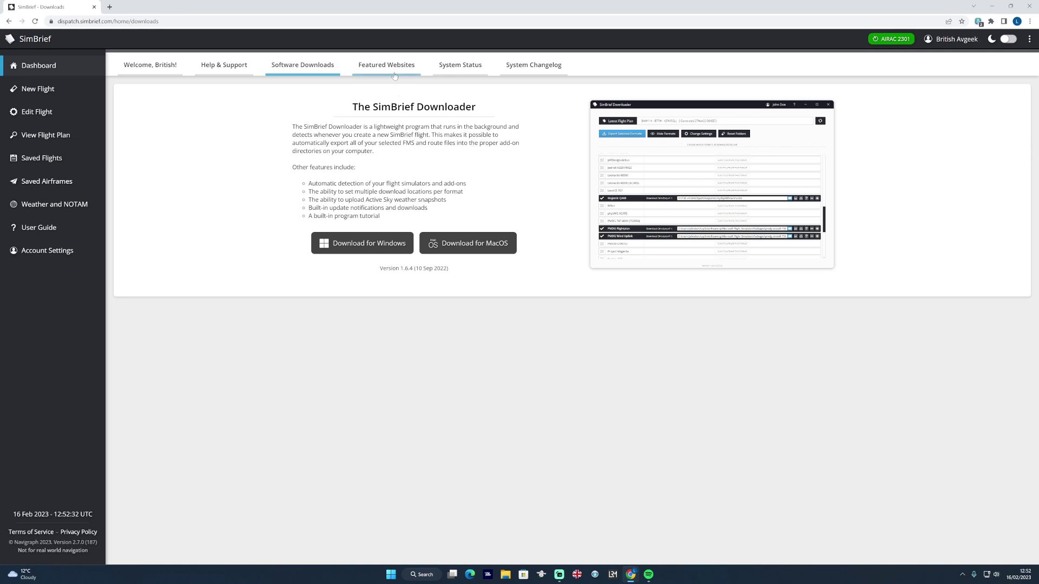
{"action": "left_click", "coordinate": [150, 64]}
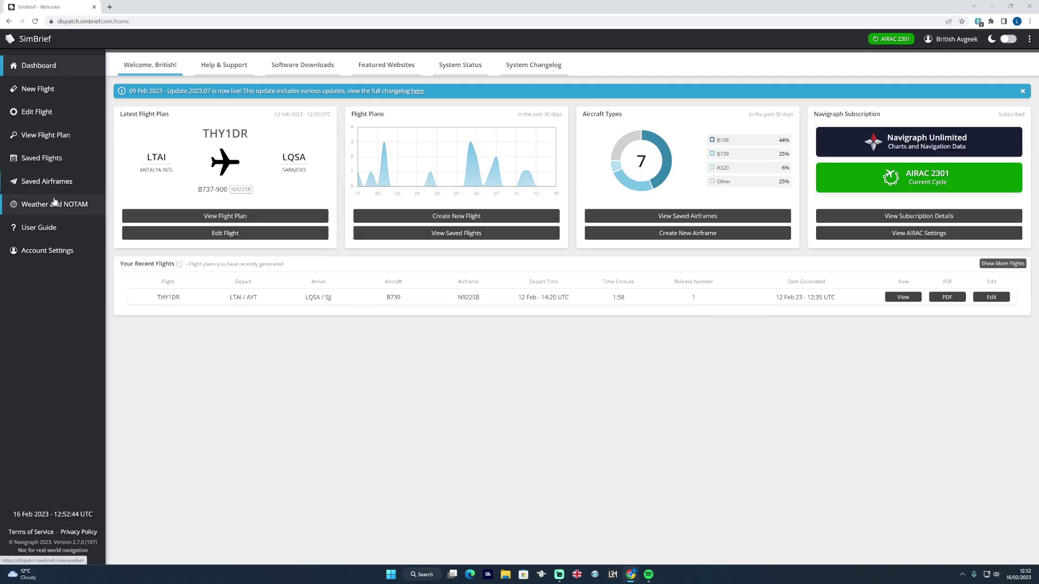
Start a new flight with airline BVX, flight number 165, from EGLL to EDDB.
{"action": "left_click", "coordinate": [42, 92]}
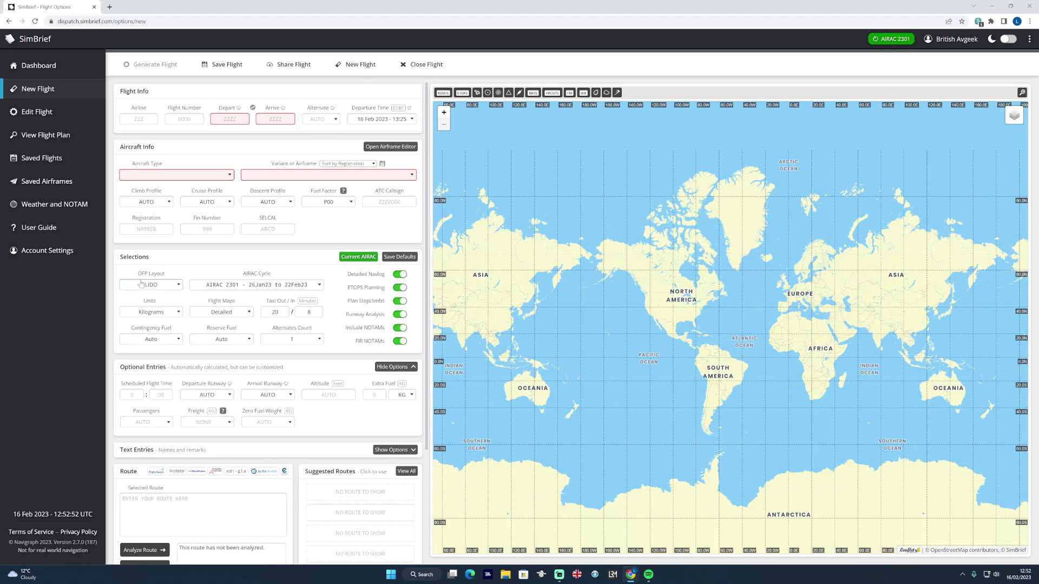
{"action": "left_click", "coordinate": [138, 119]}
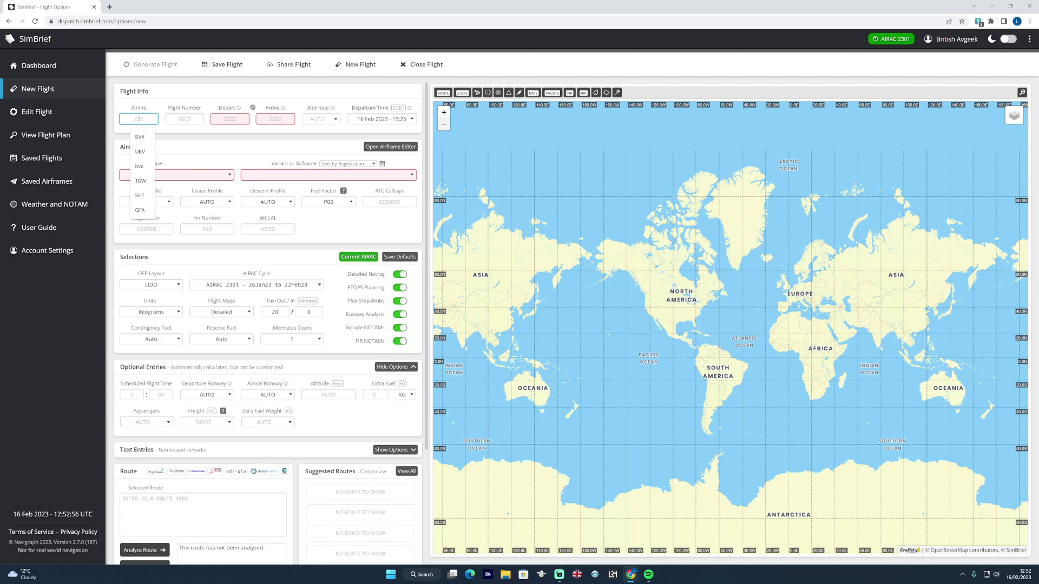
{"action": "type", "text": "BVX"}
{"action": "key", "text": "Tab"}
{"action": "type", "text": "1"}
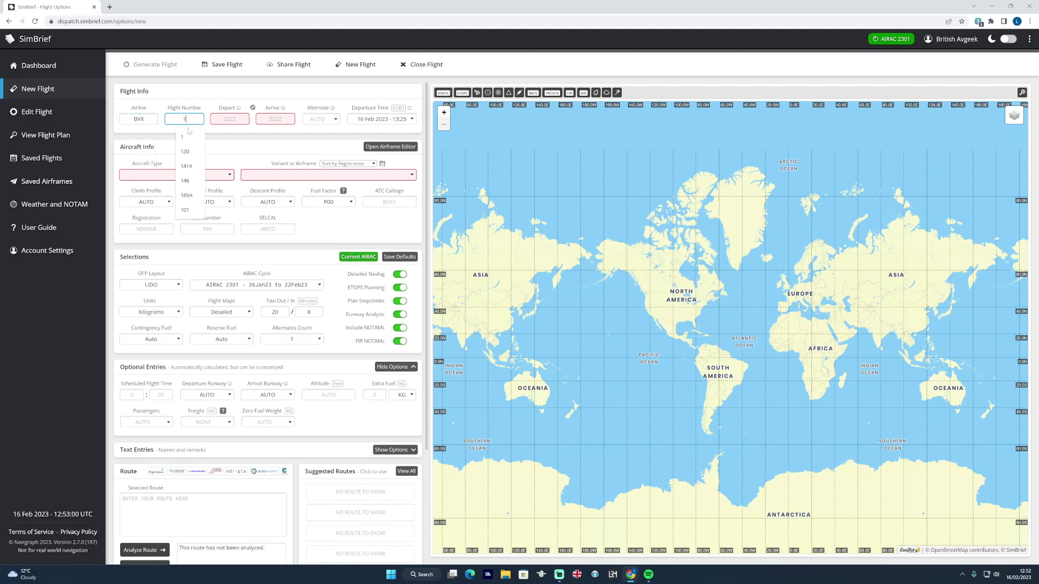
{"action": "type", "text": "65"}
{"action": "key", "text": "Tab"}
{"action": "type", "text": "EGLL"}
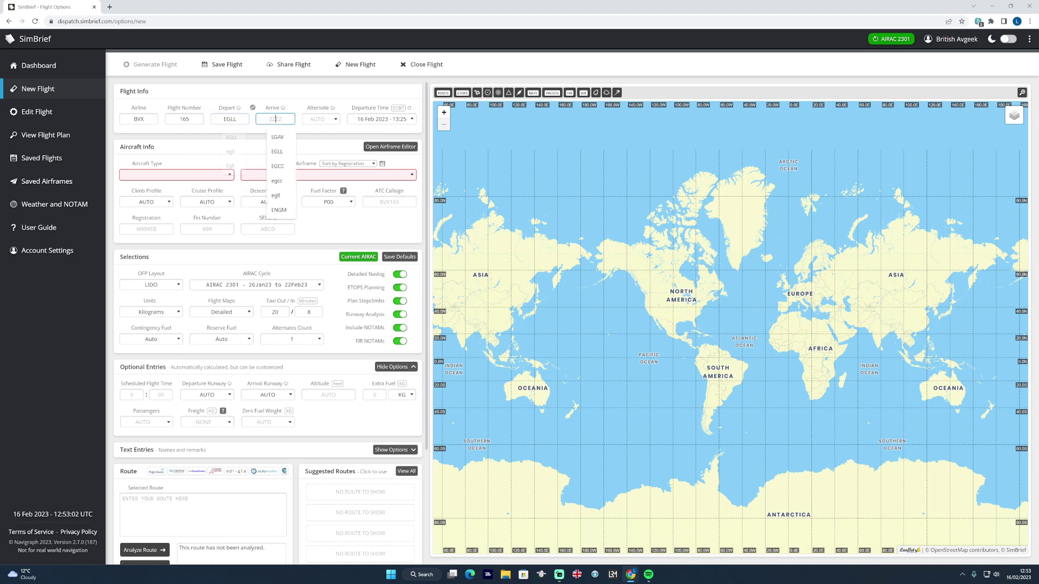
{"action": "key", "text": "Tab"}
{"action": "type", "text": "EDDB"}
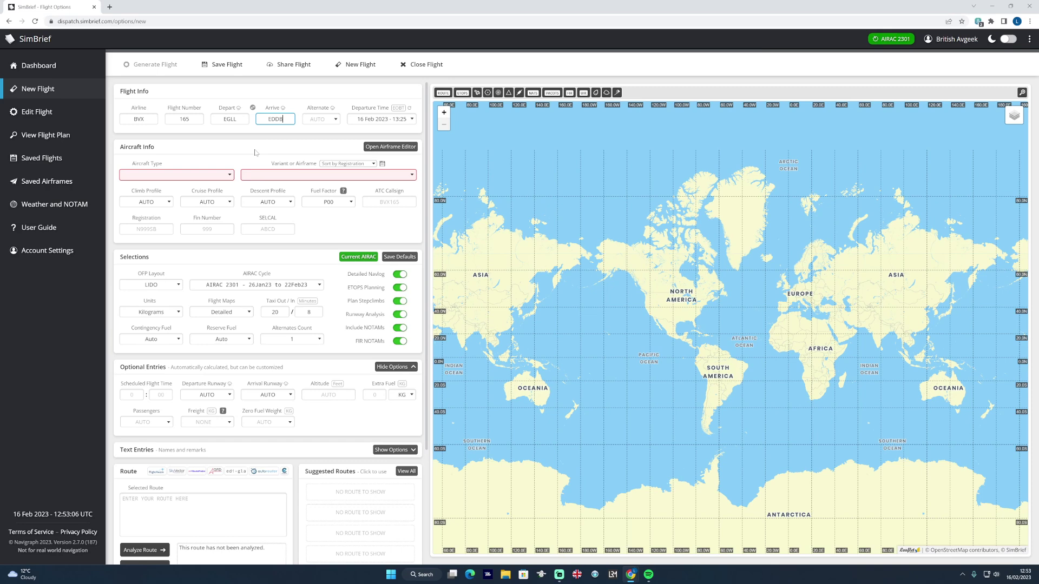
{"action": "left_click", "coordinate": [287, 138]}
Set the departure date to 18 Feb 2023.
{"action": "left_click", "coordinate": [405, 120]}
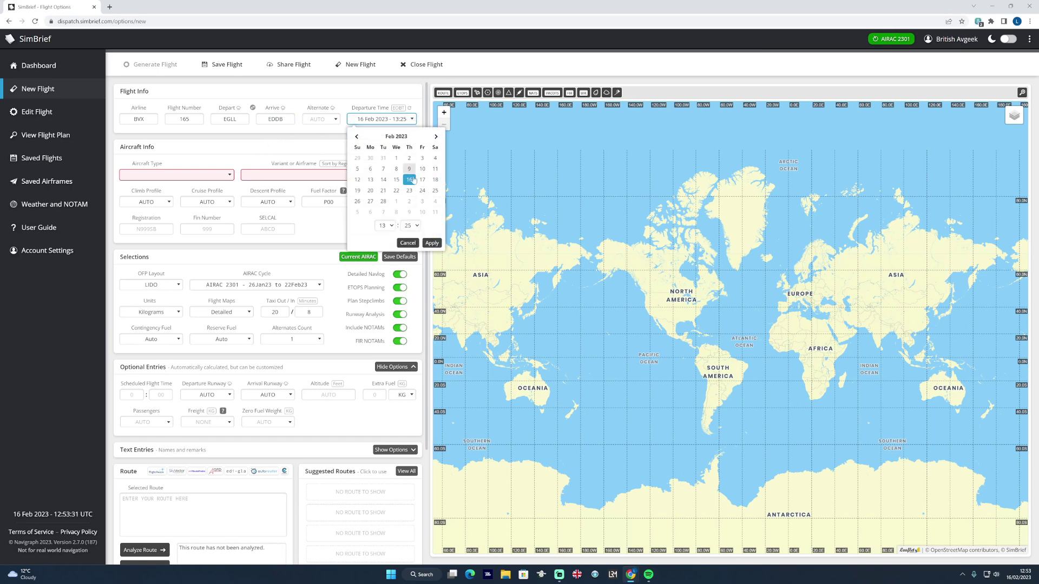
{"action": "left_click", "coordinate": [435, 191]}
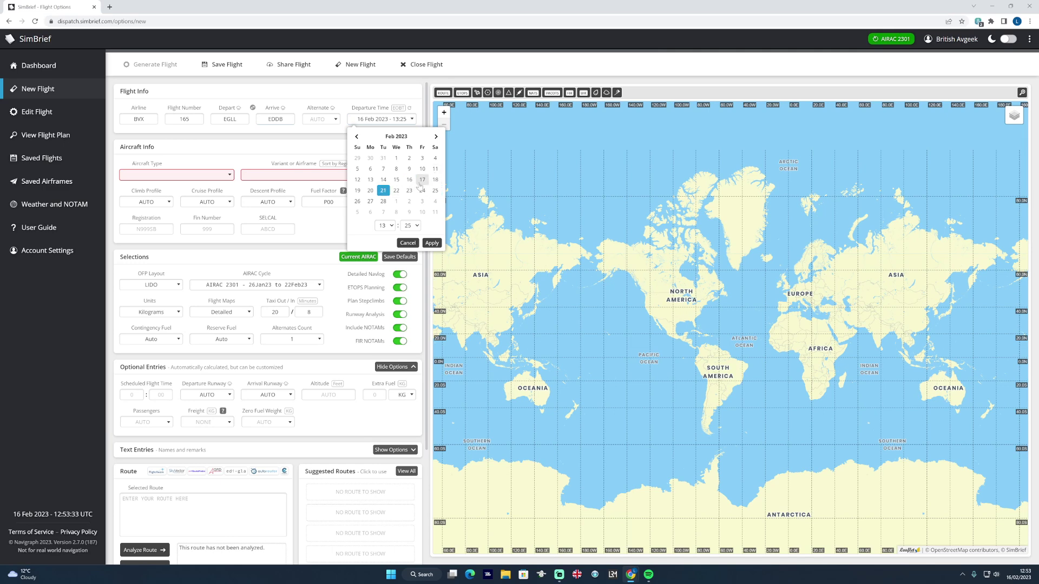
{"action": "left_click", "coordinate": [370, 180]}
{"action": "left_click", "coordinate": [433, 181]}
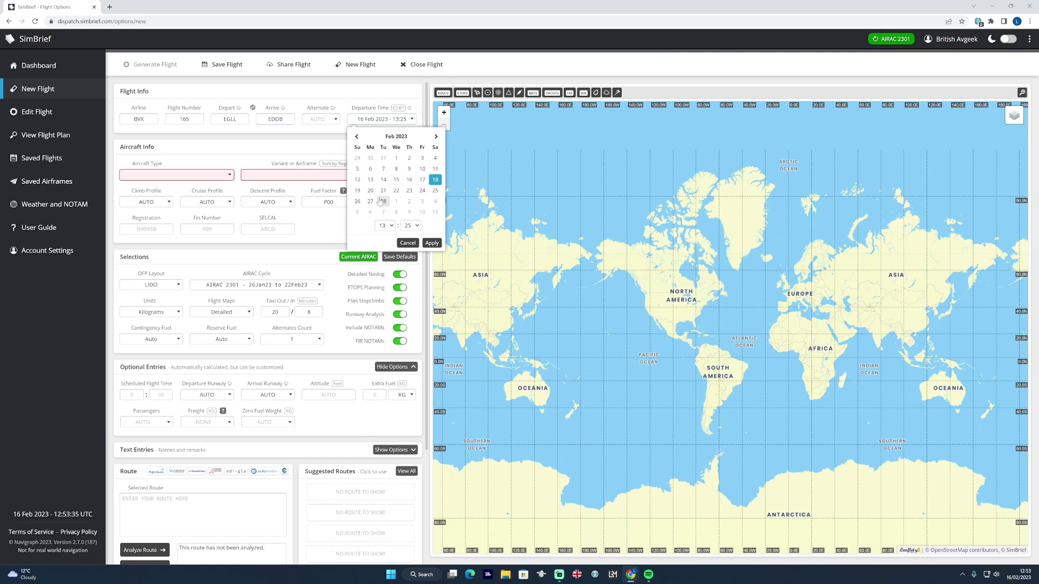
{"action": "left_click", "coordinate": [326, 151]}
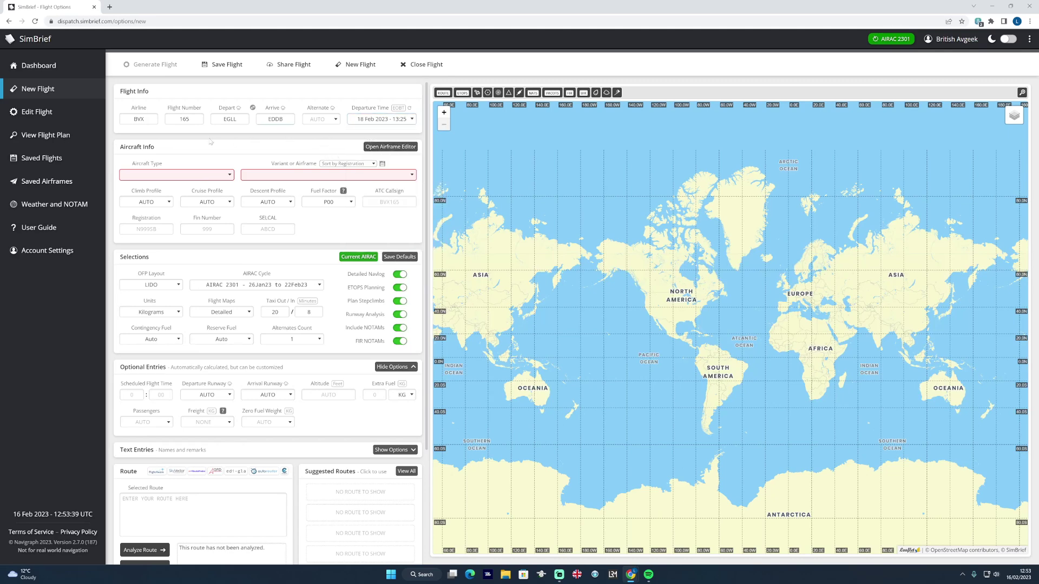
Set the aircraft type to B737-900 with the PMDG (MSFS) Economy Config airframe.
{"action": "left_click", "coordinate": [227, 174]}
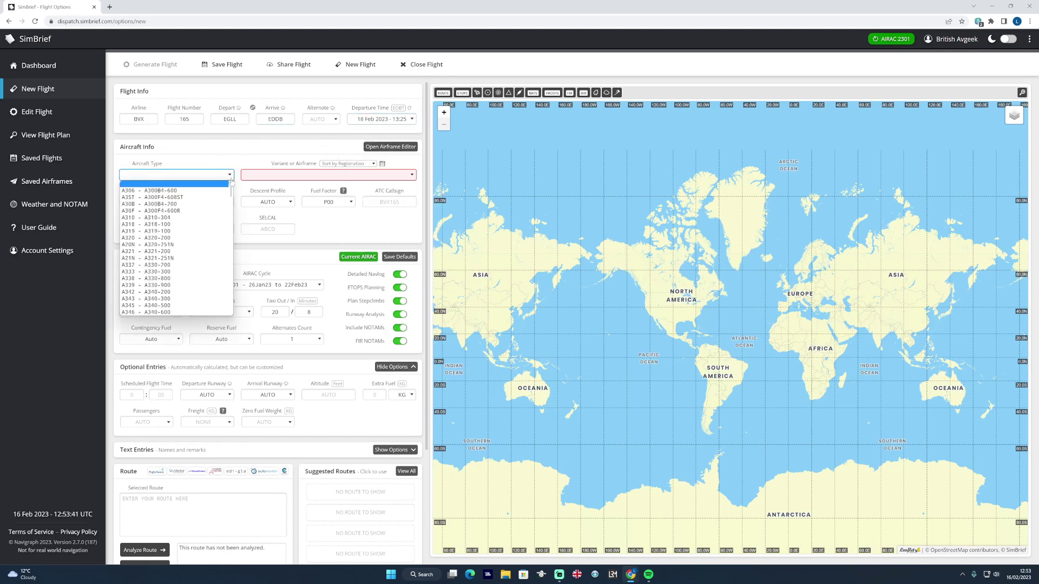
{"action": "scroll", "coordinate": [188, 258], "scroll_direction": "down", "scroll_amount": 3}
{"action": "scroll", "coordinate": [162, 271], "scroll_direction": "down", "scroll_amount": 3}
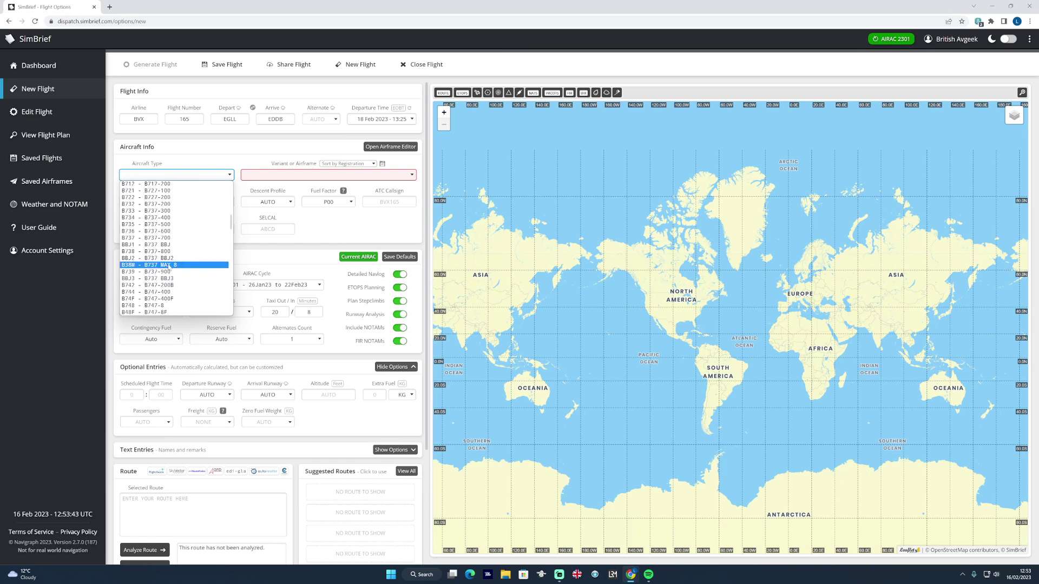
{"action": "left_click", "coordinate": [158, 273]}
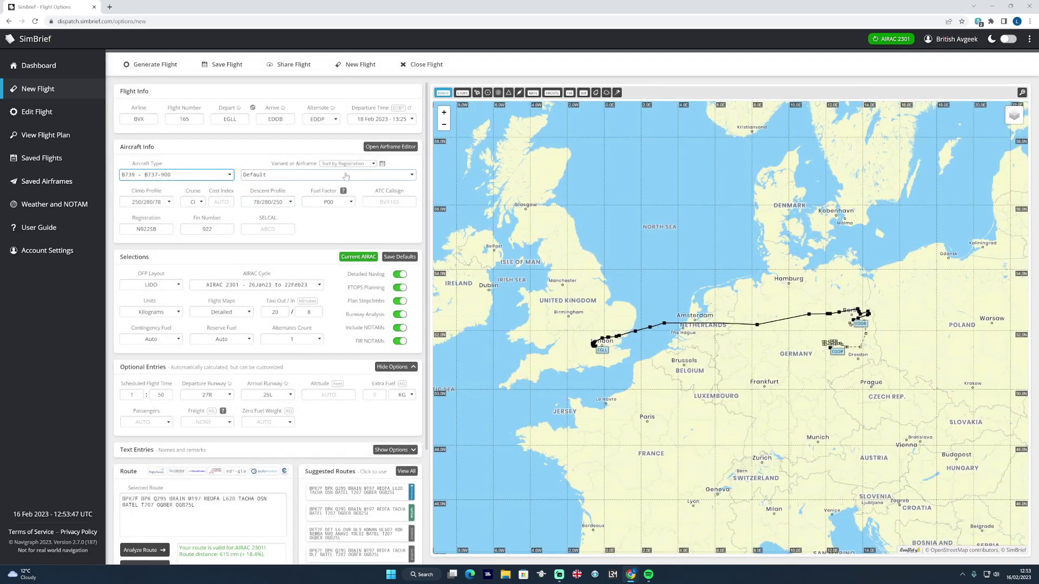
{"action": "left_click", "coordinate": [329, 175]}
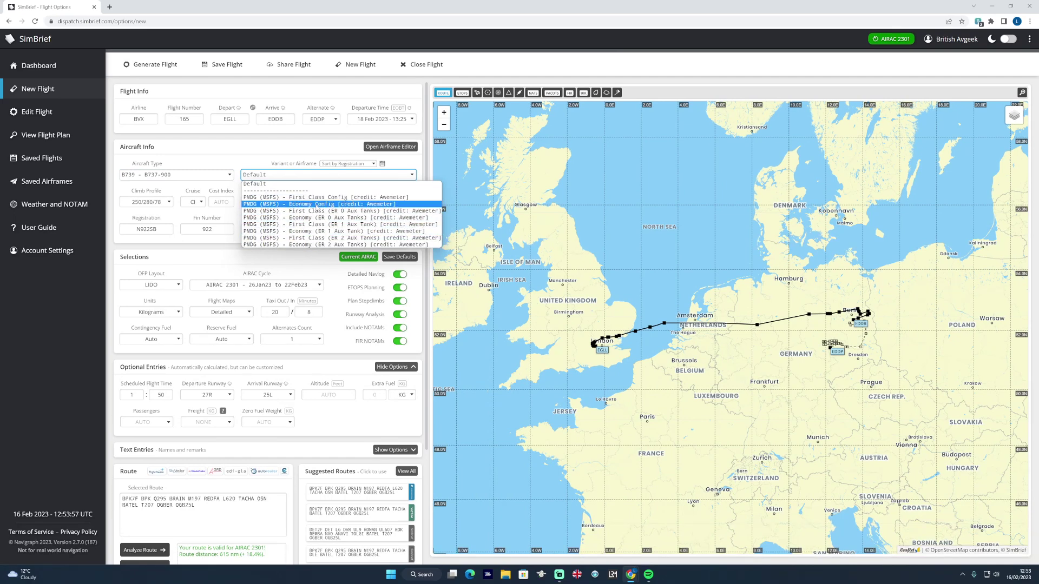
{"action": "left_click", "coordinate": [316, 204]}
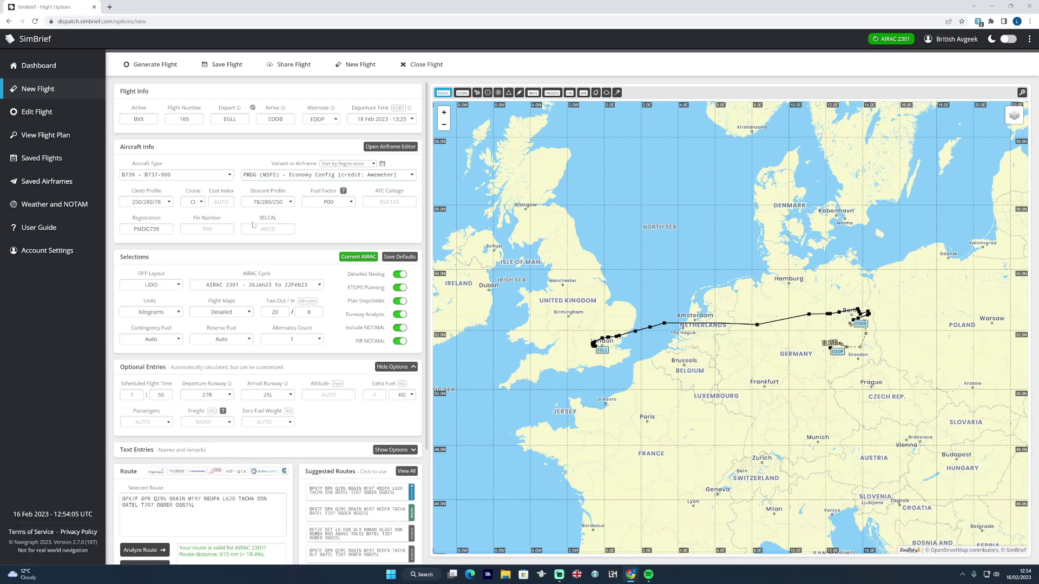
Enter cost index 50, keep fuel factor P00, and set registration G-BVNG.
{"action": "left_click", "coordinate": [222, 202]}
{"action": "type", "text": "50"}
{"action": "left_click", "coordinate": [350, 217]}
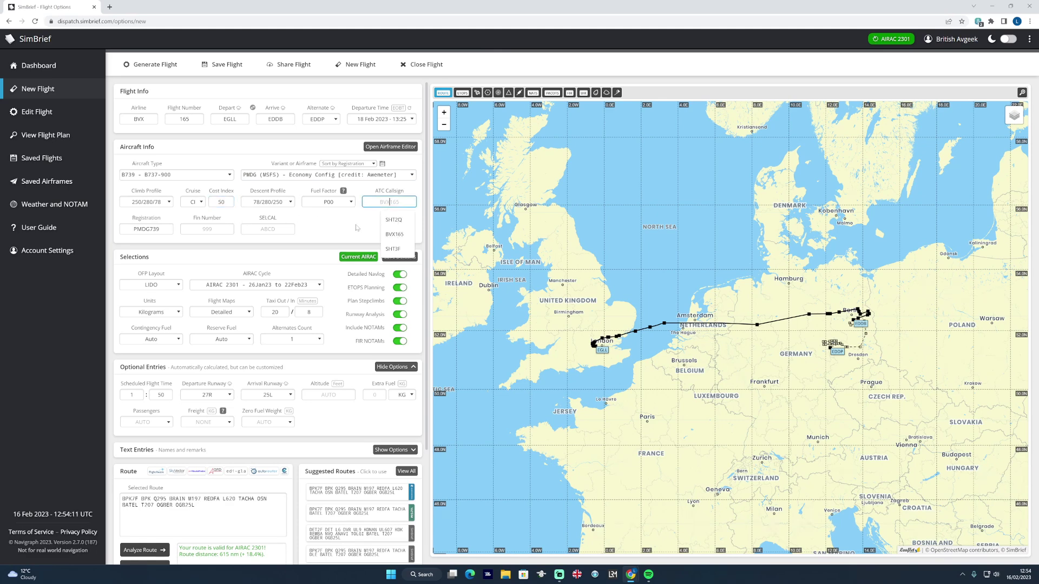
{"action": "left_click", "coordinate": [347, 202]}
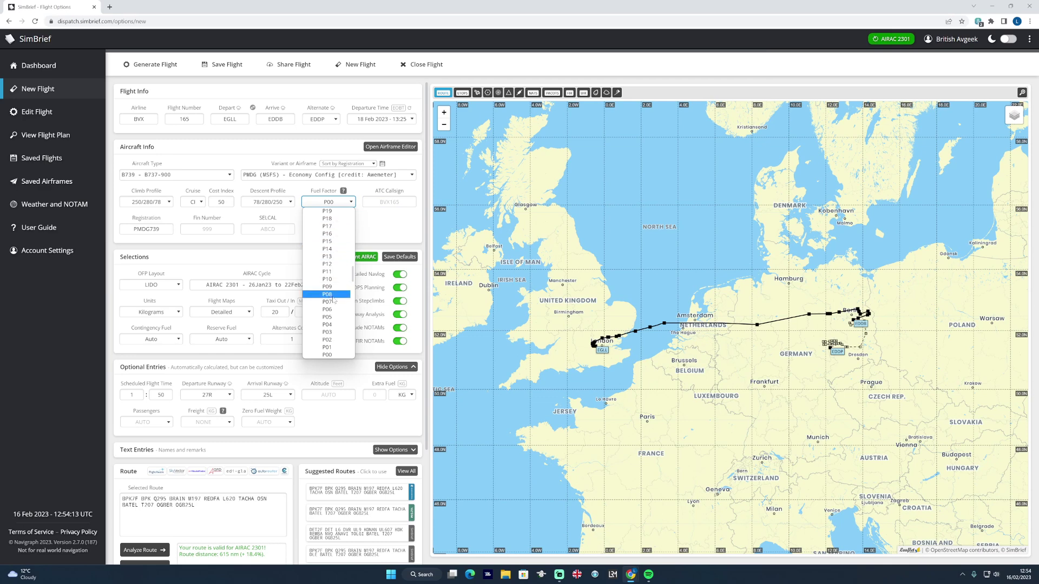
{"action": "left_click", "coordinate": [326, 354]}
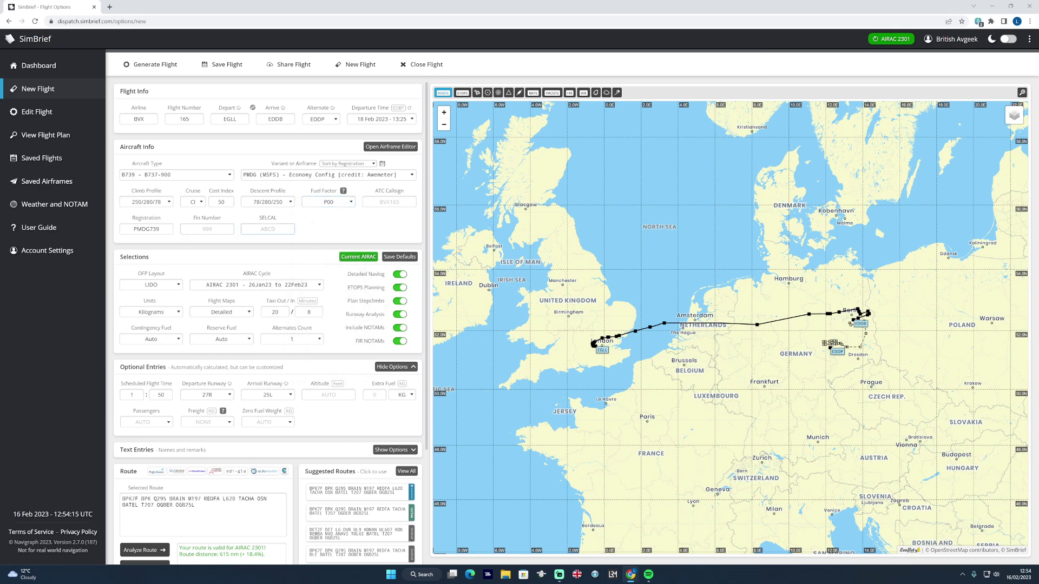
{"action": "double_click", "coordinate": [155, 229]}
{"action": "type", "text": "G"}
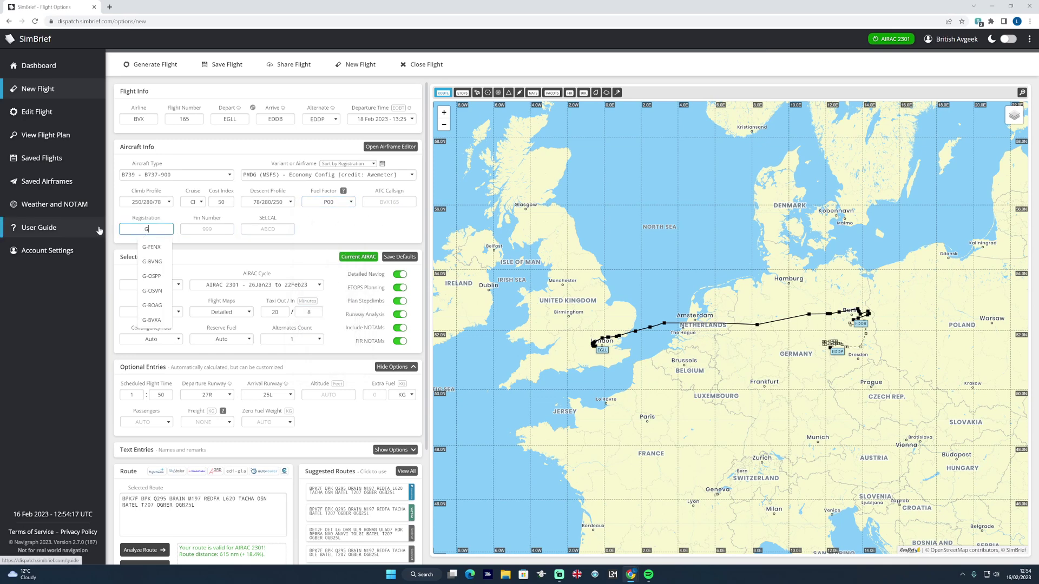
{"action": "type", "text": "-BVNG"}
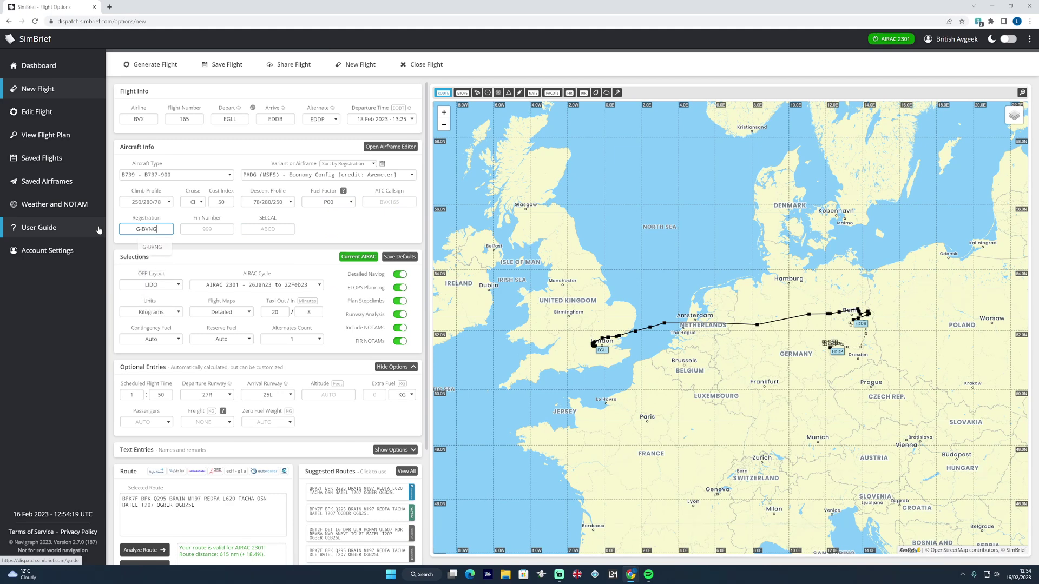
{"action": "left_click", "coordinate": [152, 247]}
{"action": "scroll", "coordinate": [280, 270], "scroll_direction": "down", "scroll_amount": 1}
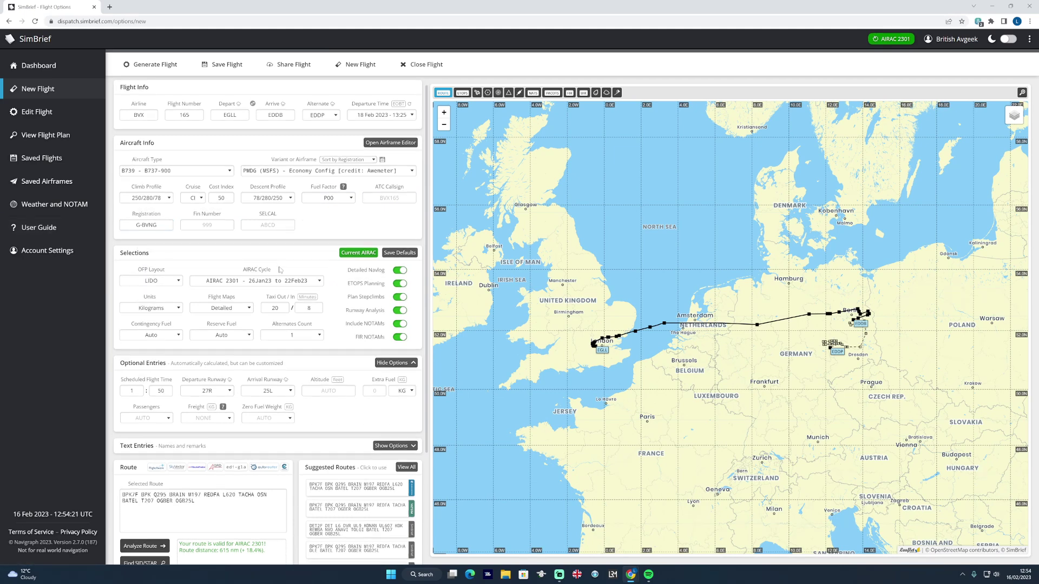
{"action": "left_click", "coordinate": [177, 245]}
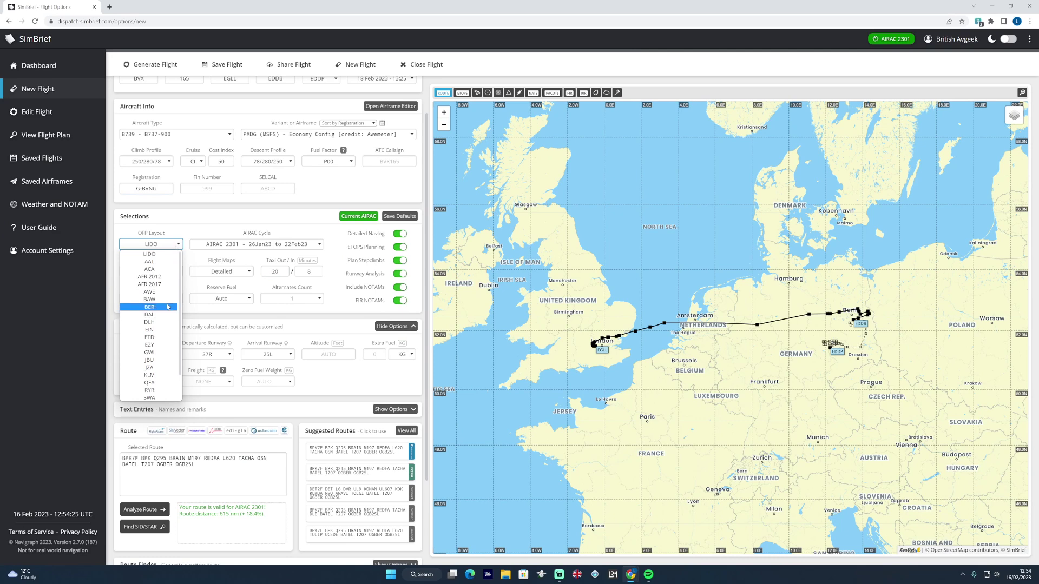
{"action": "left_click", "coordinate": [178, 246]}
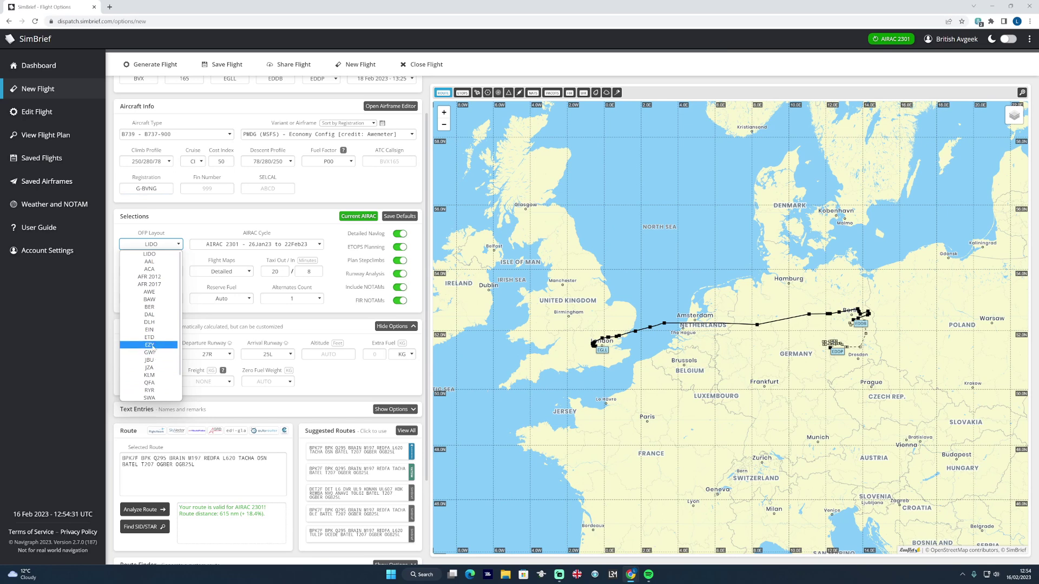
{"action": "left_click", "coordinate": [161, 255]}
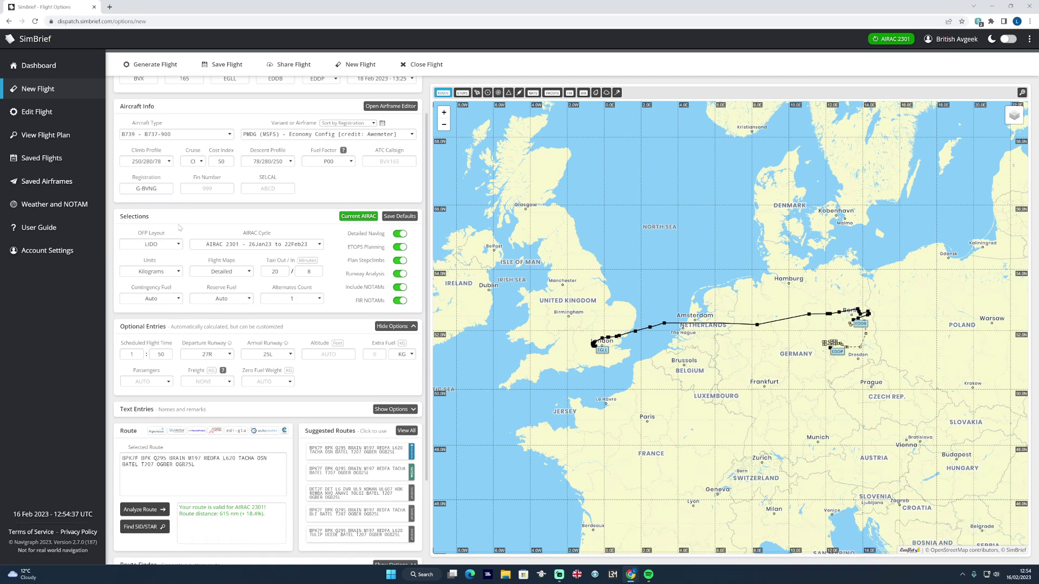
{"action": "left_click", "coordinate": [172, 271]}
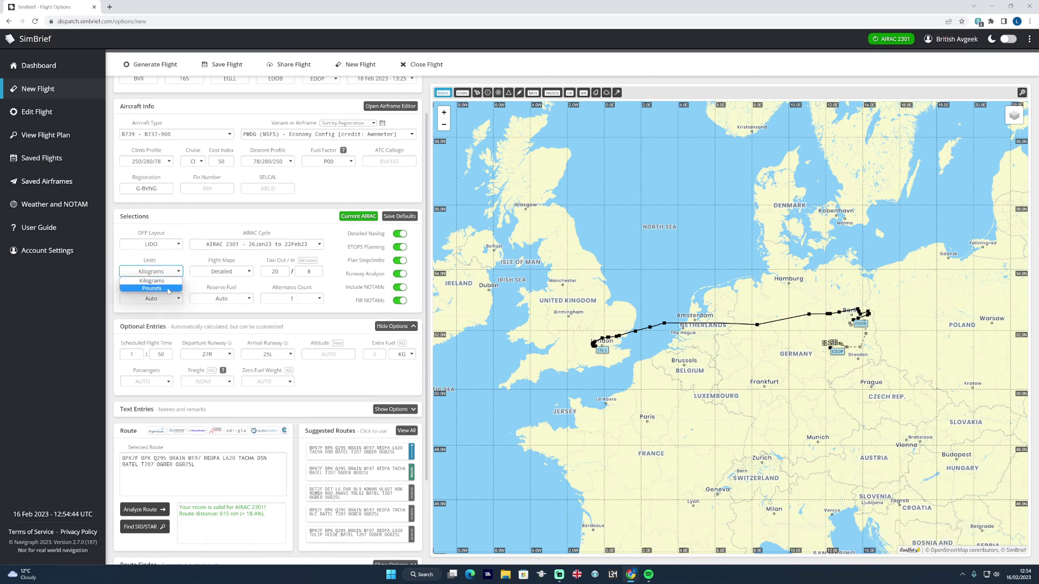
{"action": "left_click", "coordinate": [154, 281]}
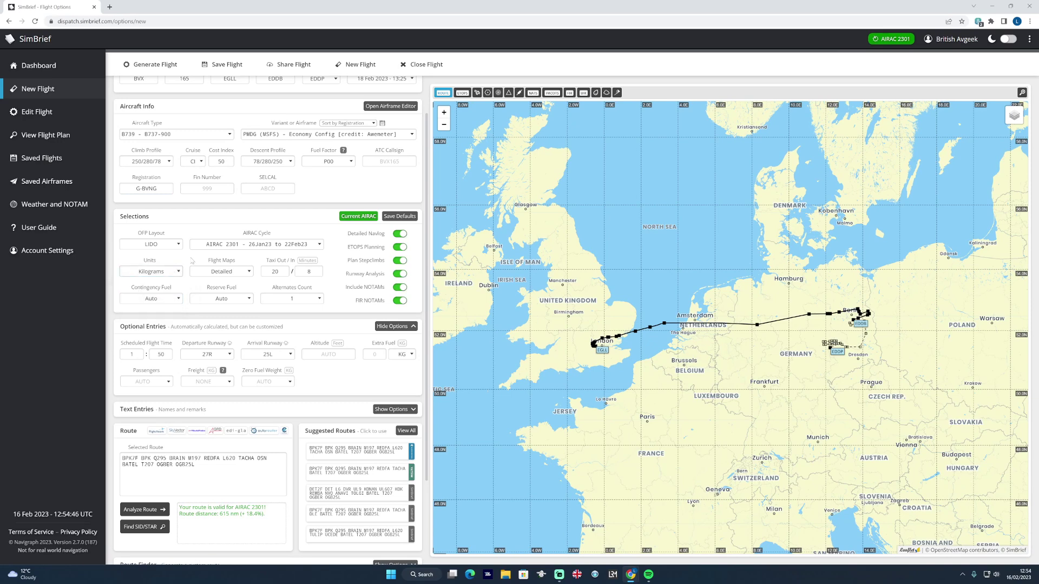
{"action": "left_click", "coordinate": [250, 276]}
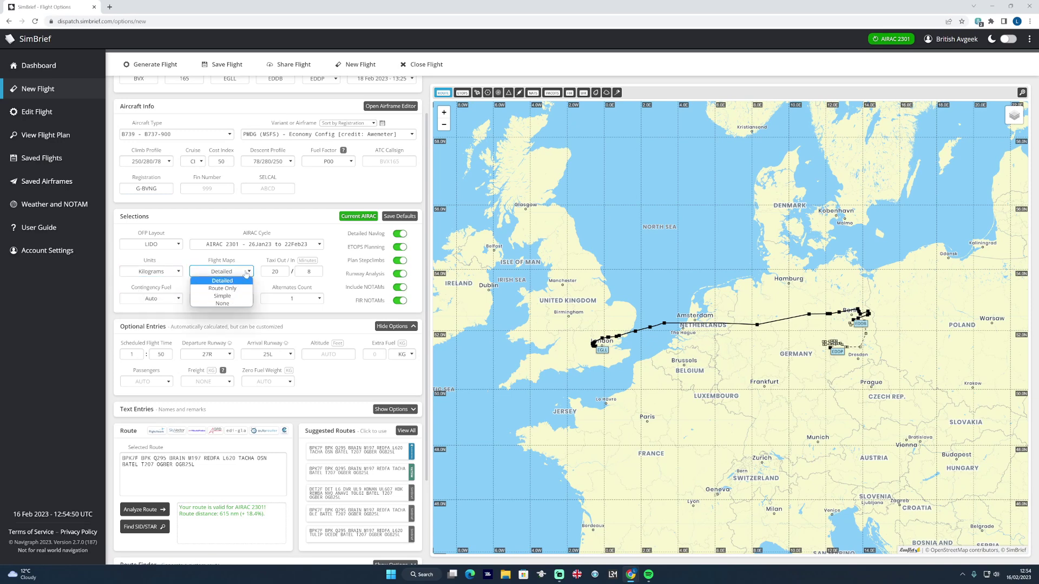
{"action": "left_click", "coordinate": [226, 282]}
{"action": "scroll", "coordinate": [246, 292], "scroll_direction": "down", "scroll_amount": 2}
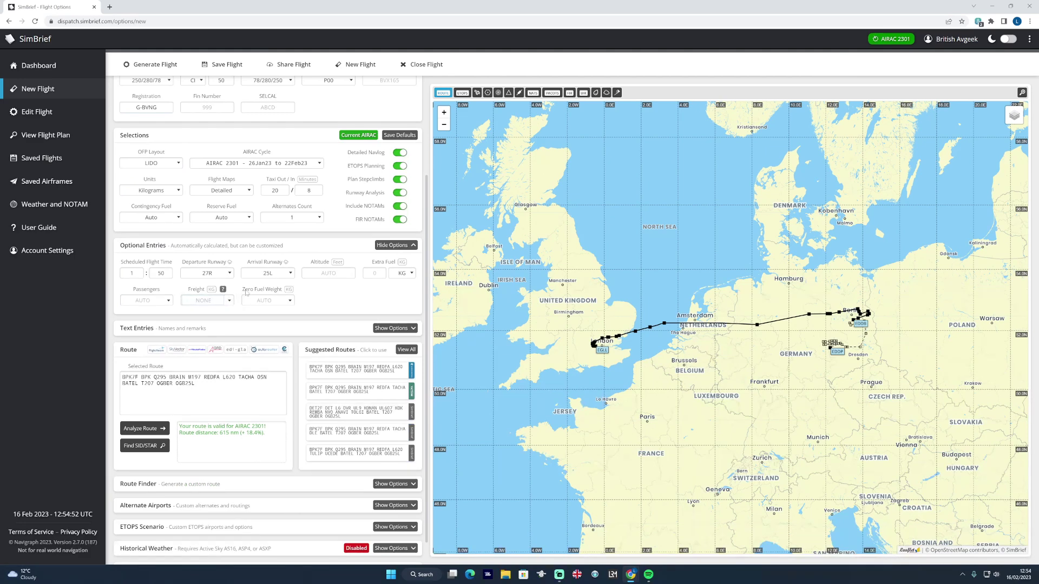
{"action": "scroll", "coordinate": [259, 294], "scroll_direction": "down", "scroll_amount": 1}
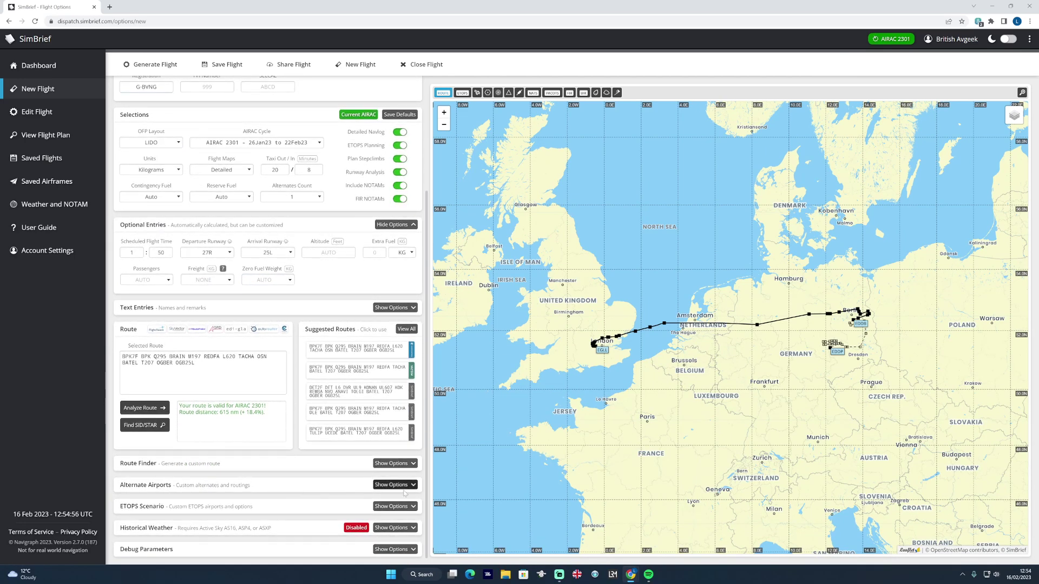
{"action": "left_click", "coordinate": [194, 363]}
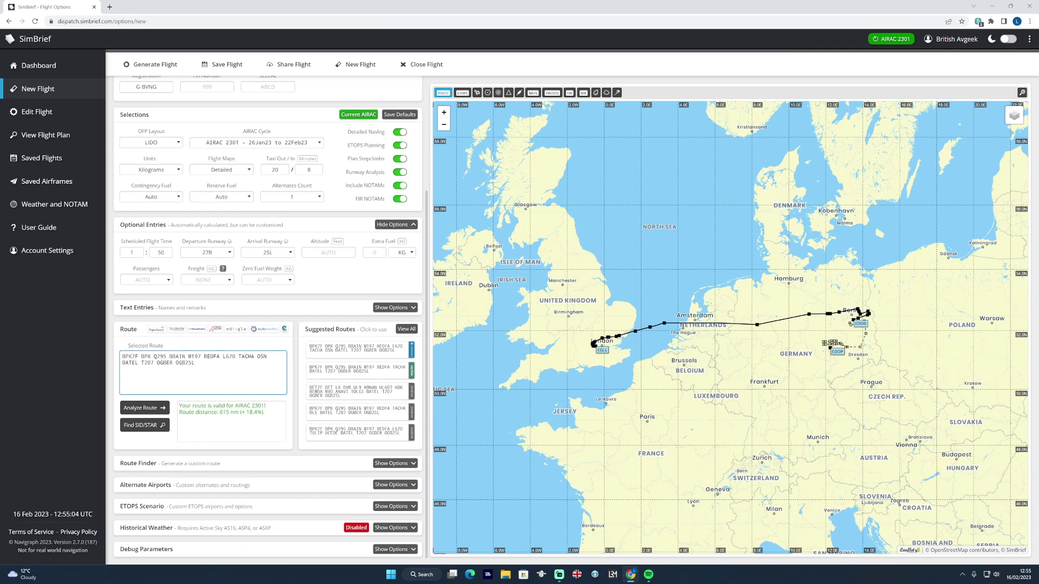
{"action": "key", "text": "ctrl+a"}
{"action": "key", "text": "Right"}
{"action": "left_click", "coordinate": [401, 355]}
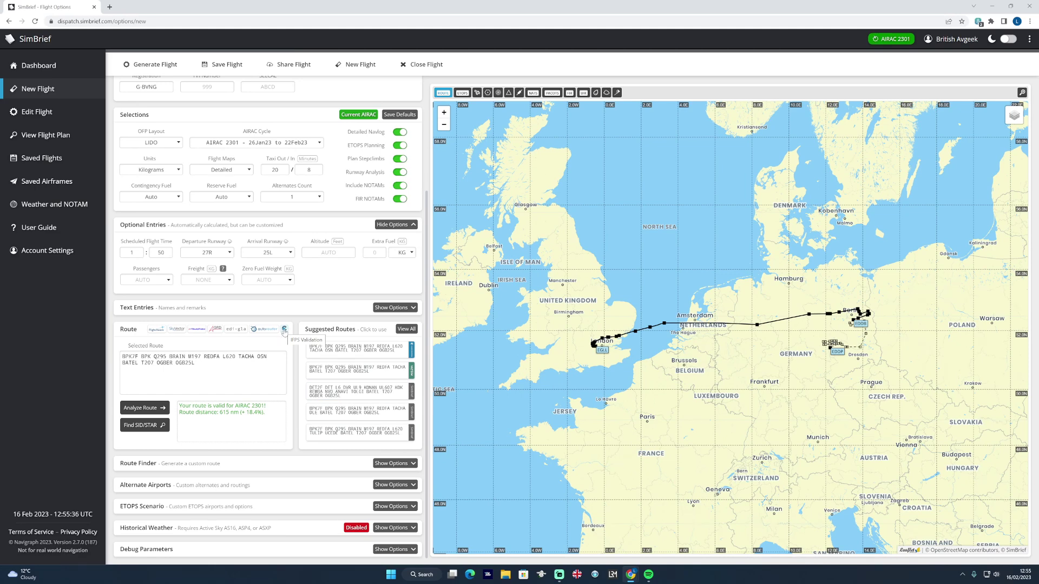
{"action": "left_click", "coordinate": [412, 355]}
{"action": "left_click", "coordinate": [193, 363]}
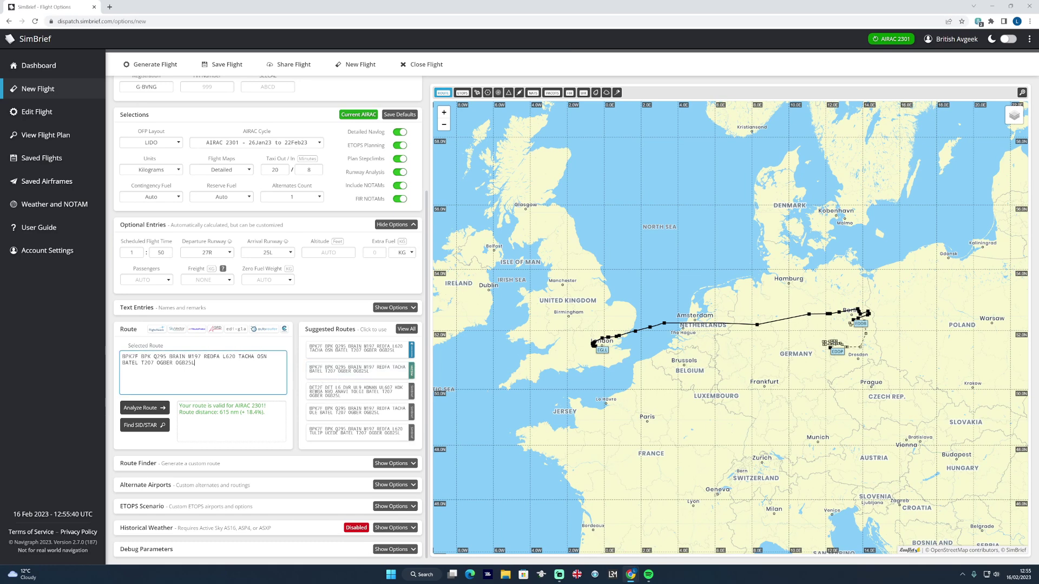
Generate the BVX165 EGLL–EDDB briefing (alternate EDDP, 617 nm, FL350, 7,635 kg block fuel) and review its route map.
{"action": "left_click", "coordinate": [150, 65]}
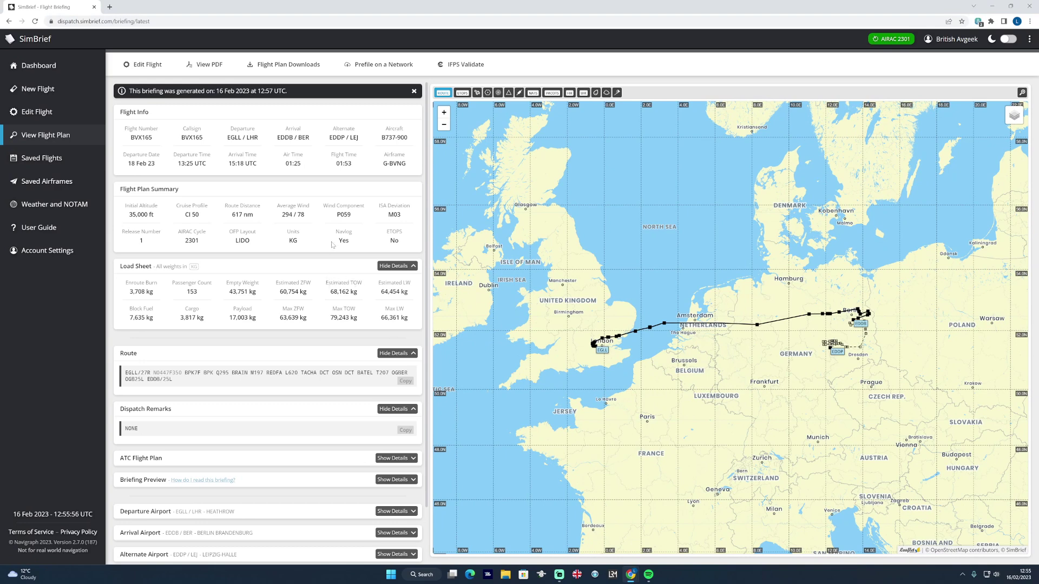
{"action": "scroll", "coordinate": [332, 244], "scroll_direction": "down", "scroll_amount": 1}
{"action": "scroll", "coordinate": [327, 270], "scroll_direction": "up", "scroll_amount": 1}
{"action": "left_click_drag", "start_coordinate": [680, 365], "coordinate": [701, 370]}
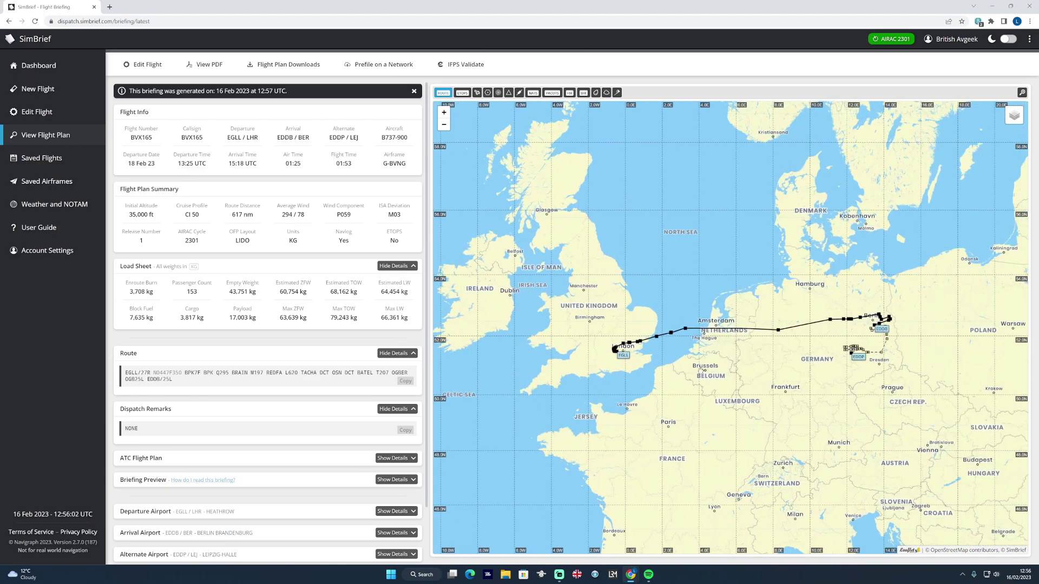
{"action": "scroll", "coordinate": [736, 368], "scroll_direction": "up", "scroll_amount": 1}
{"action": "scroll", "coordinate": [735, 368], "scroll_direction": "down", "scroll_amount": 1}
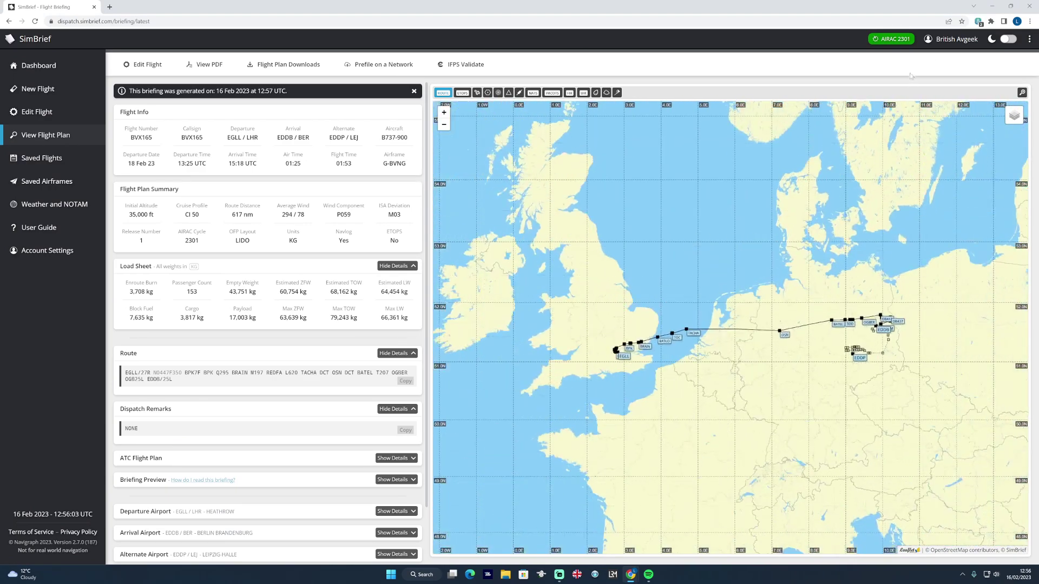
Switch SimBrief to the dark theme and review the load sheet: 153 passengers, 68,162 kg takeoff weight.
{"action": "left_click", "coordinate": [1008, 39]}
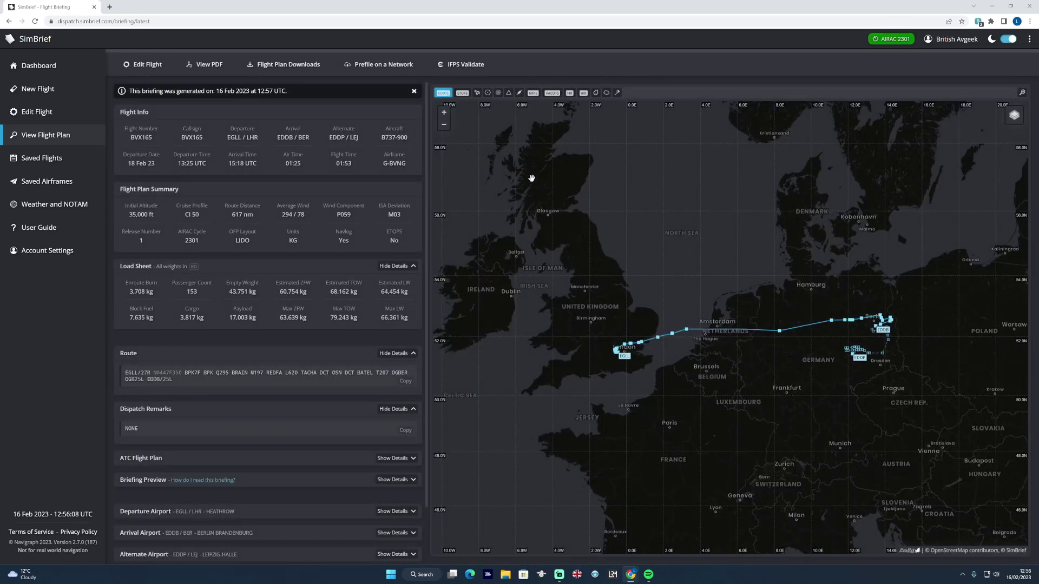
{"action": "scroll", "coordinate": [286, 259], "scroll_direction": "down", "scroll_amount": 1}
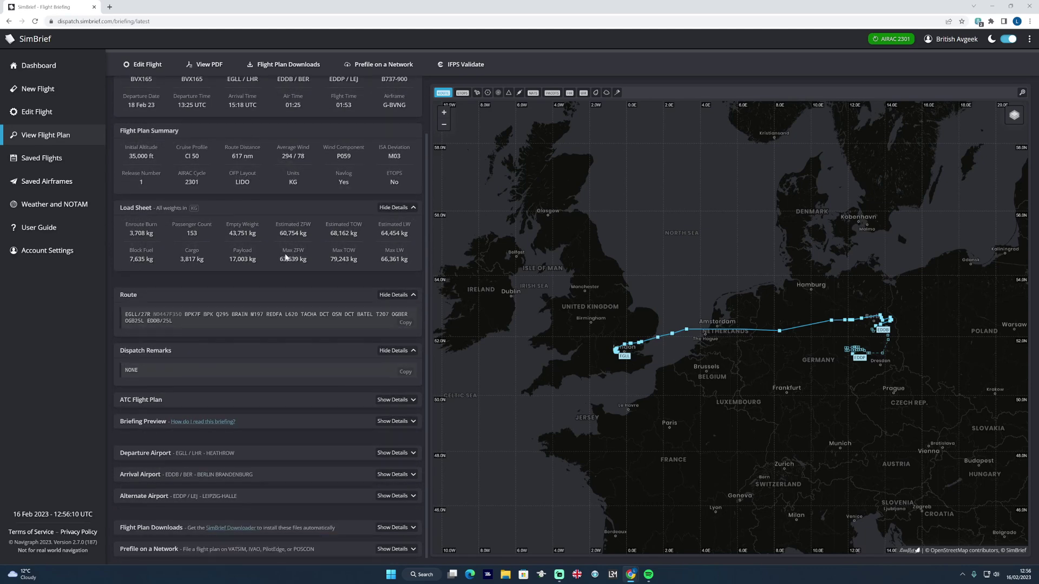
{"action": "scroll", "coordinate": [293, 262], "scroll_direction": "up", "scroll_amount": 1}
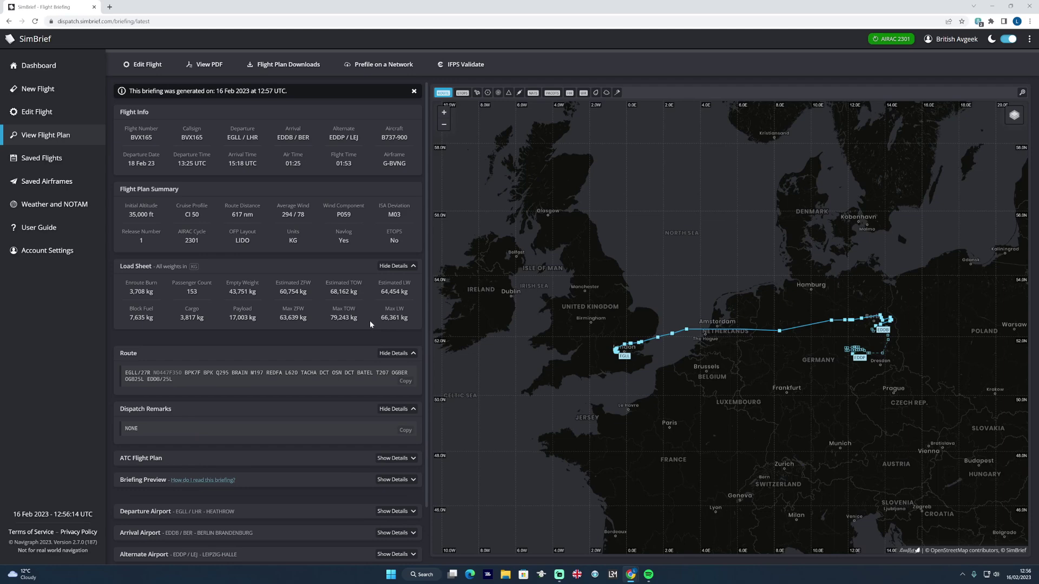
{"action": "scroll", "coordinate": [372, 324], "scroll_direction": "down", "scroll_amount": 1}
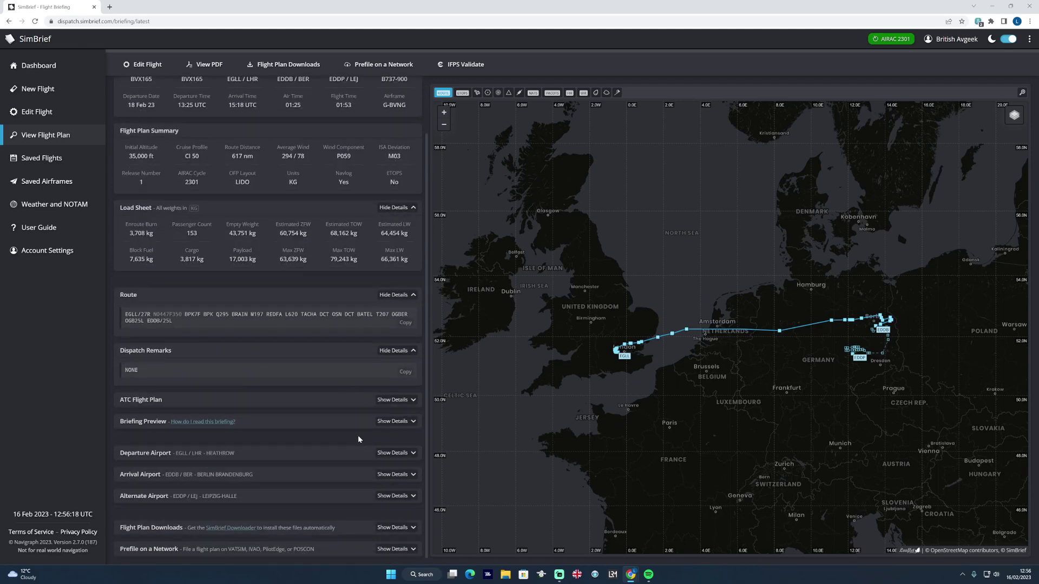
{"action": "scroll", "coordinate": [325, 437], "scroll_direction": "up", "scroll_amount": 1}
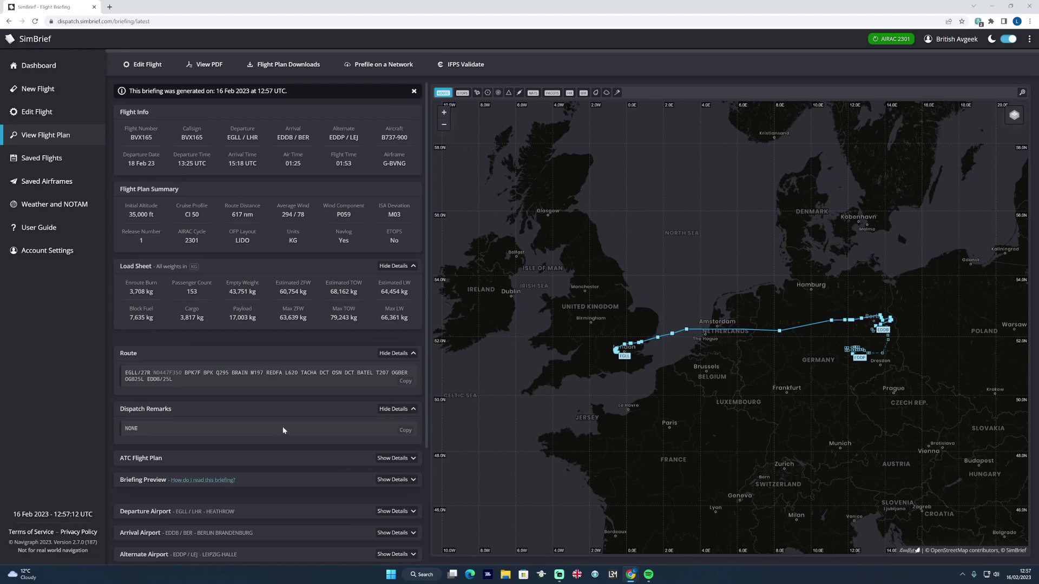
Jump to network prefiling and expand Flight Plan Downloads to list files like EGLLEDDB_MFS_16Feb23.pln.
{"action": "scroll", "coordinate": [283, 430], "scroll_direction": "down", "scroll_amount": 3}
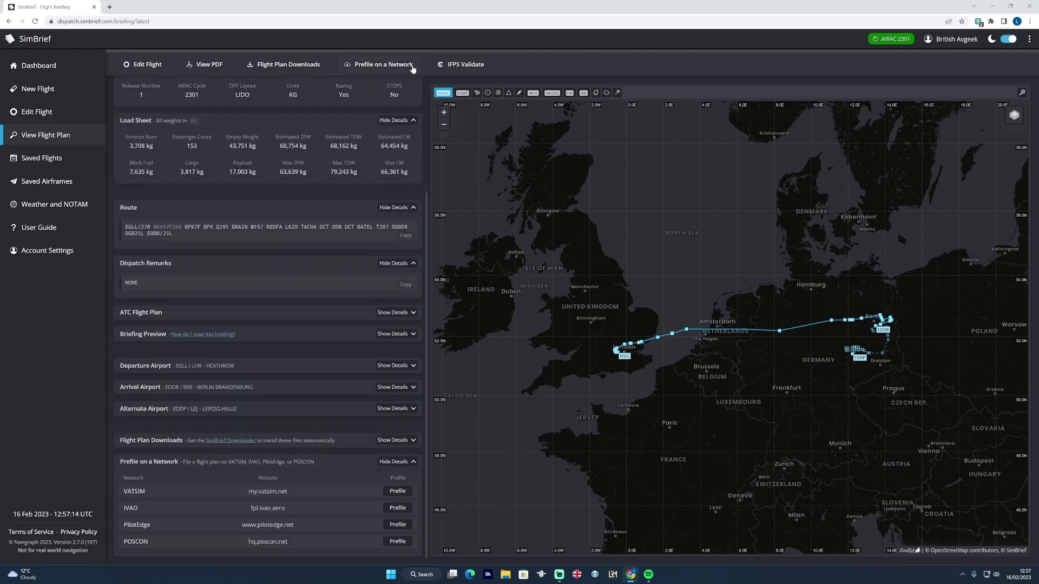
{"action": "left_click", "coordinate": [354, 65]}
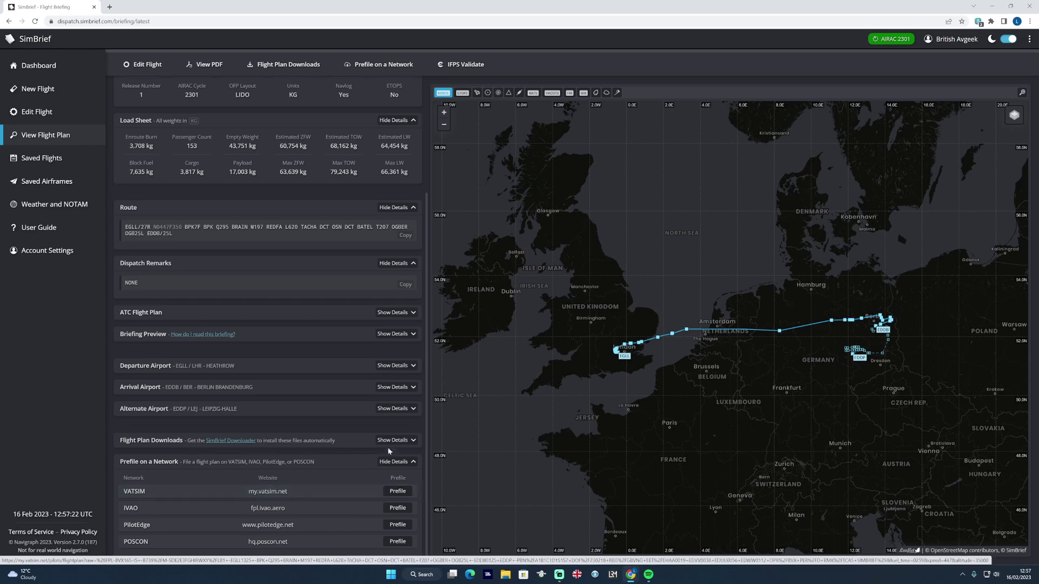
{"action": "left_click_drag", "start_coordinate": [134, 444], "coordinate": [183, 443]}
{"action": "left_click", "coordinate": [412, 441]}
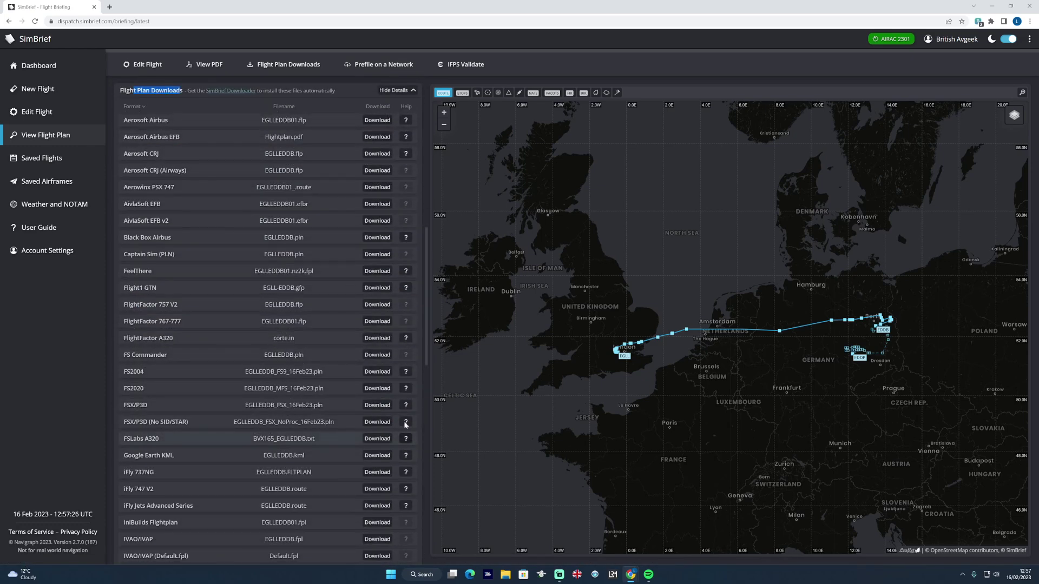
{"action": "scroll", "coordinate": [222, 392], "scroll_direction": "down", "scroll_amount": 5}
{"action": "scroll", "coordinate": [222, 397], "scroll_direction": "down", "scroll_amount": 6}
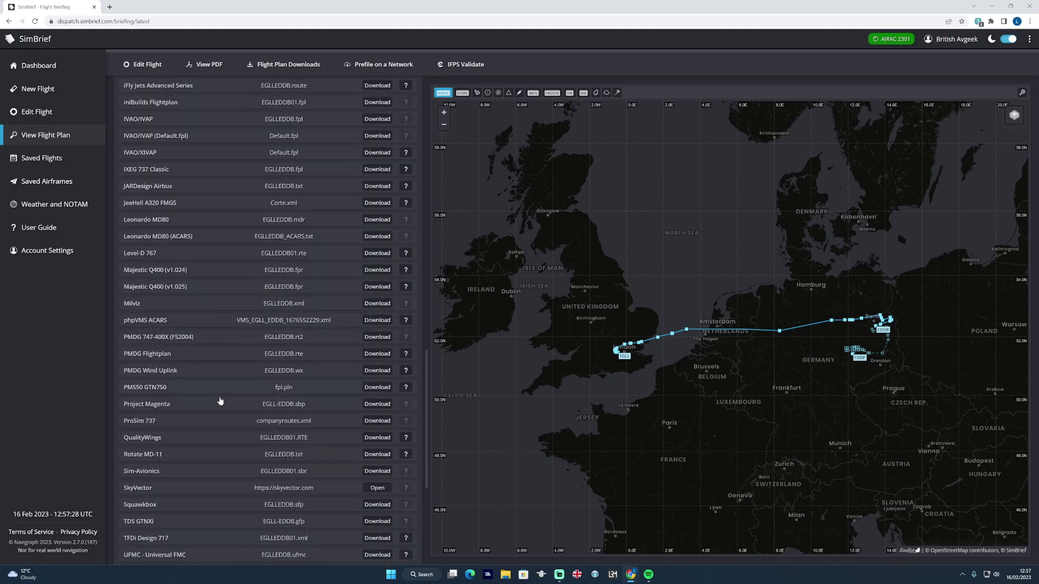
{"action": "scroll", "coordinate": [180, 415], "scroll_direction": "up", "scroll_amount": 8}
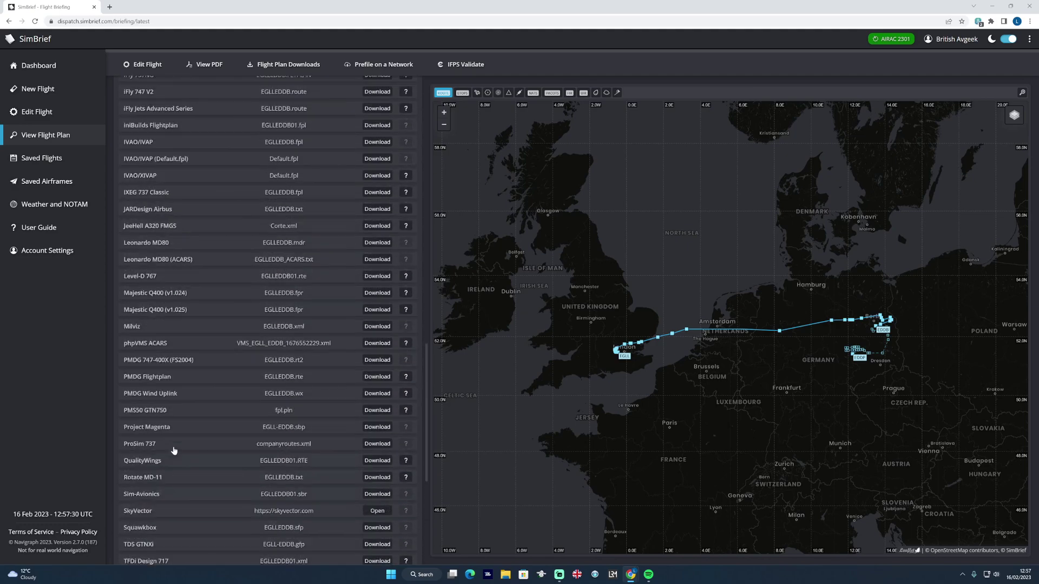
{"action": "scroll", "coordinate": [172, 460], "scroll_direction": "up", "scroll_amount": 4}
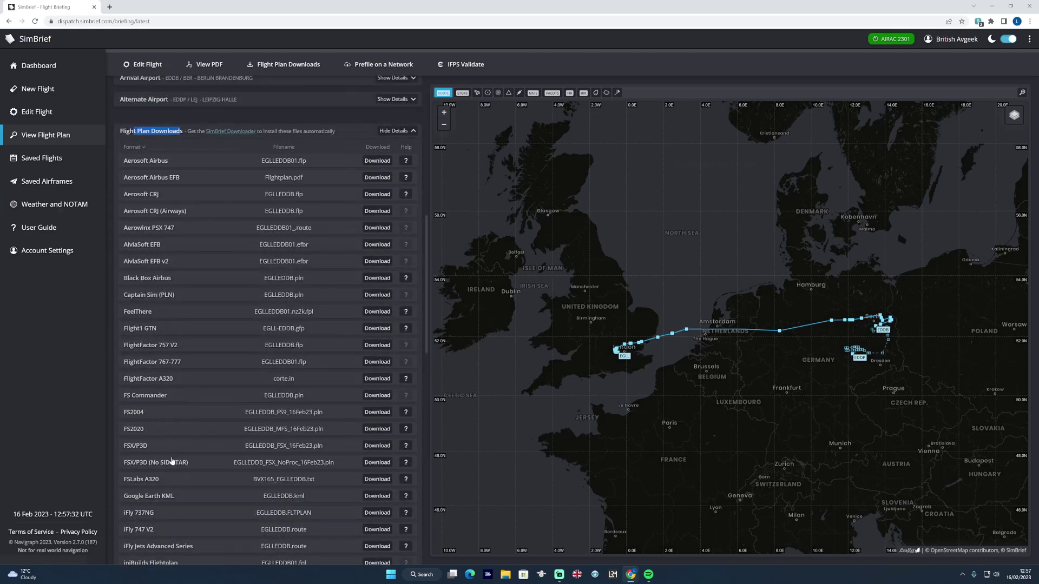
Fetch current METARs, TAFs and NOTAMs for EGLL, EDDB and EDDP from the last flight.
{"action": "left_click", "coordinate": [58, 206]}
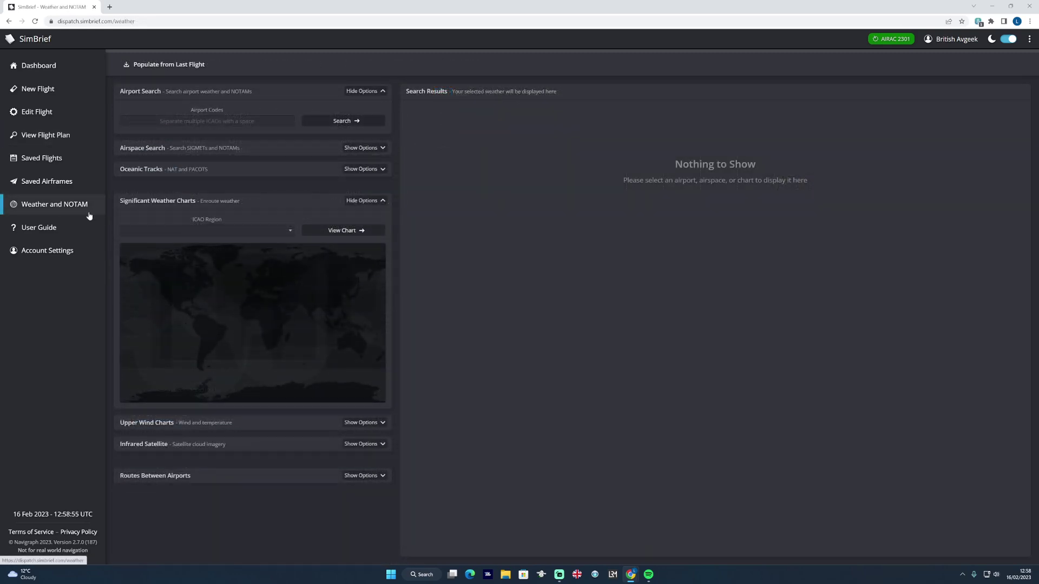
{"action": "left_click", "coordinate": [144, 67]}
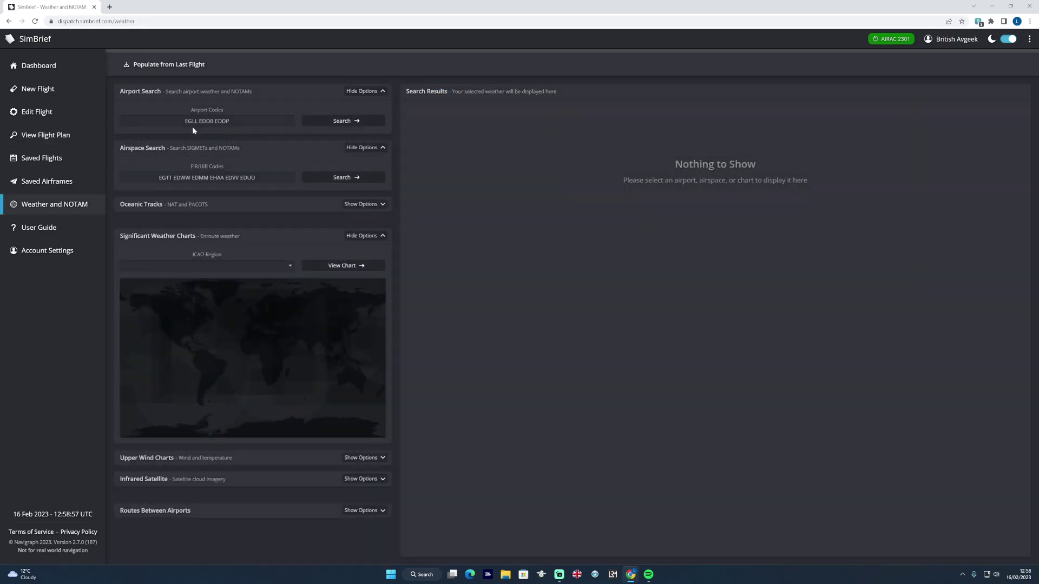
{"action": "triple_click", "coordinate": [206, 121]}
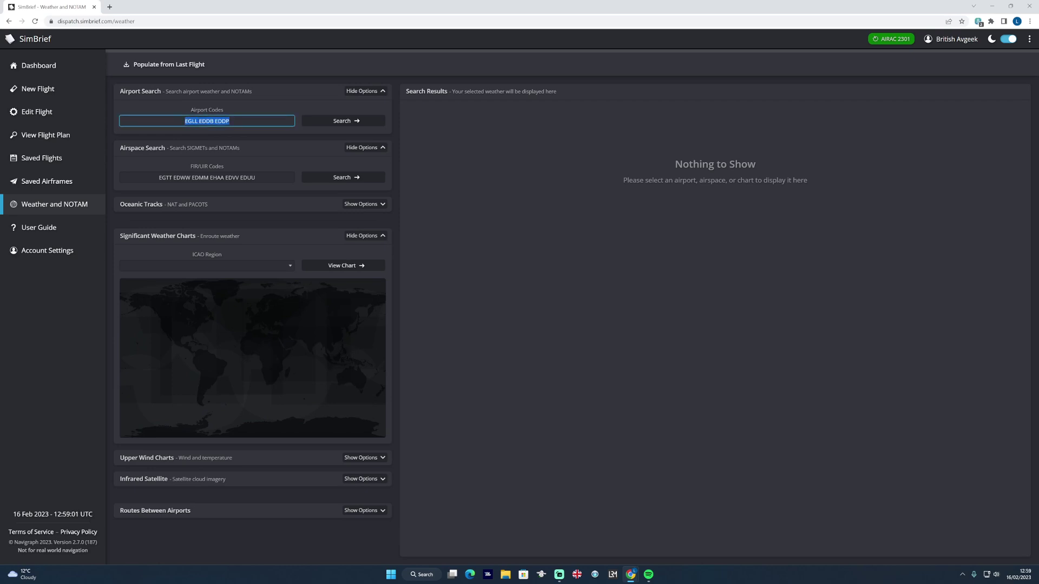
{"action": "left_click", "coordinate": [334, 121]}
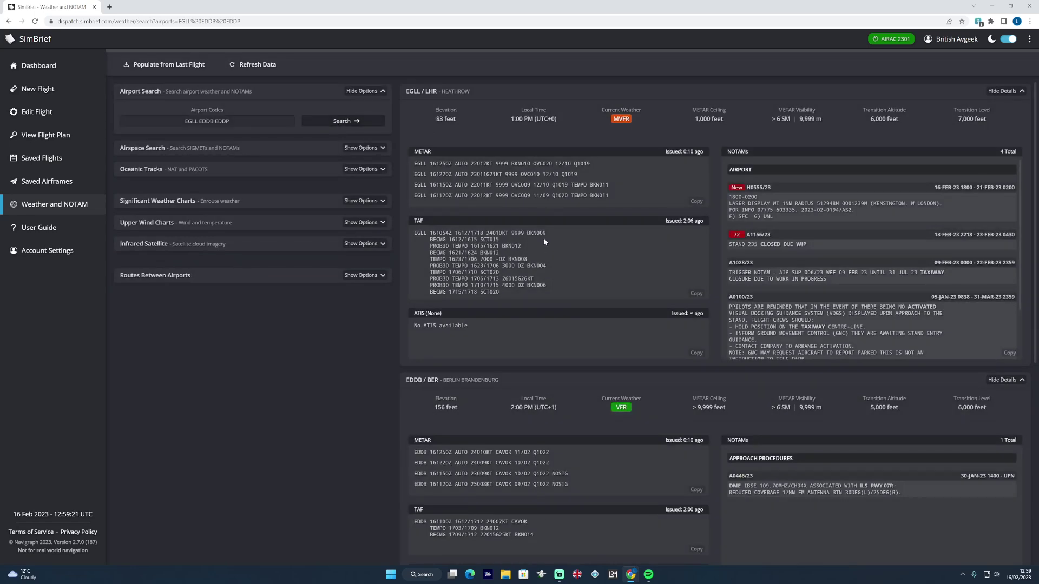
Expand the Significant Weather Charts options and list the ICAO chart regions.
{"action": "scroll", "coordinate": [553, 268], "scroll_direction": "down", "scroll_amount": 6}
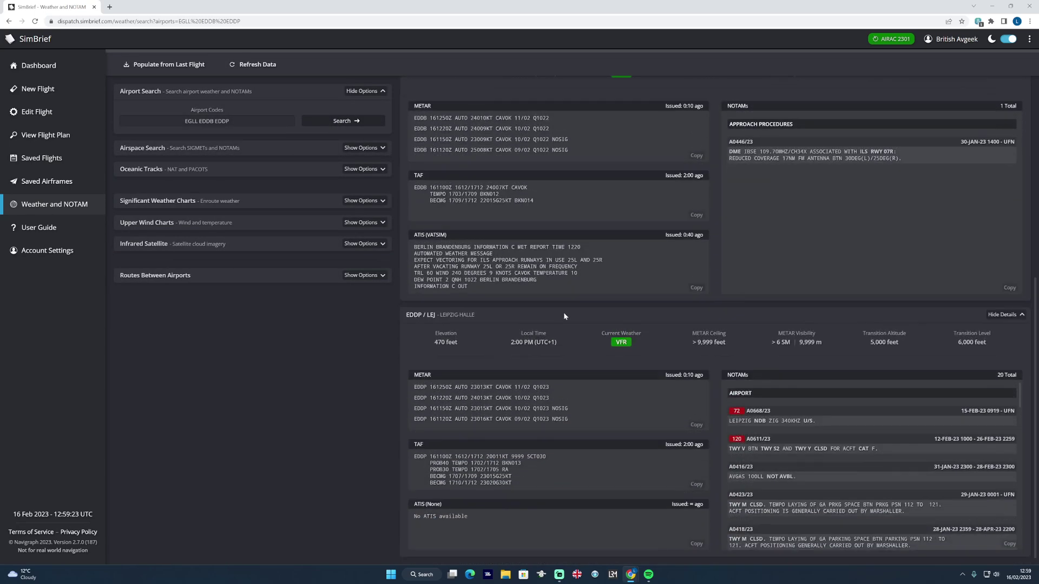
{"action": "scroll", "coordinate": [563, 312], "scroll_direction": "up", "scroll_amount": 6}
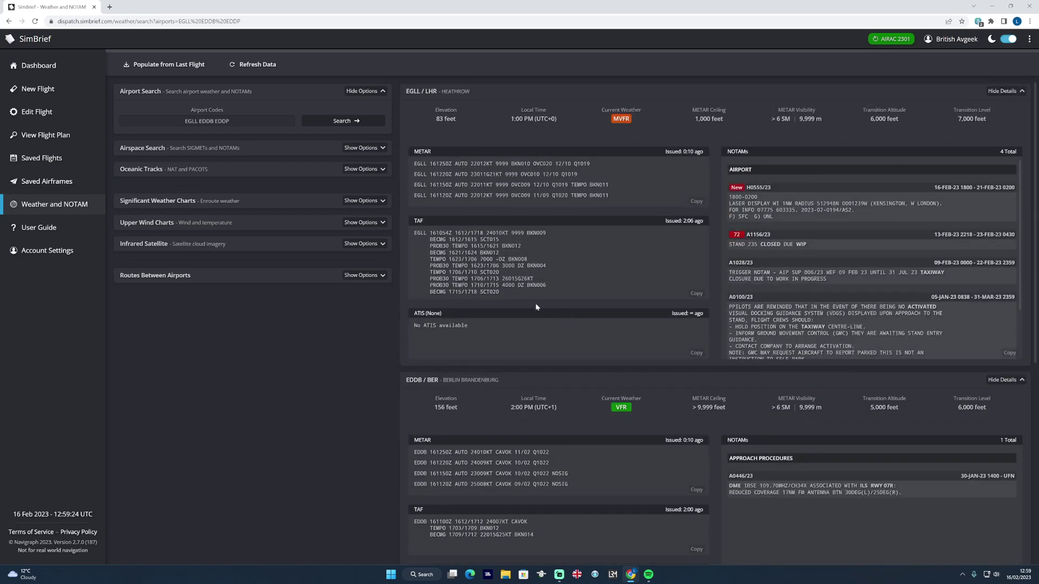
{"action": "left_click", "coordinate": [377, 202]}
{"action": "left_click", "coordinate": [289, 231]}
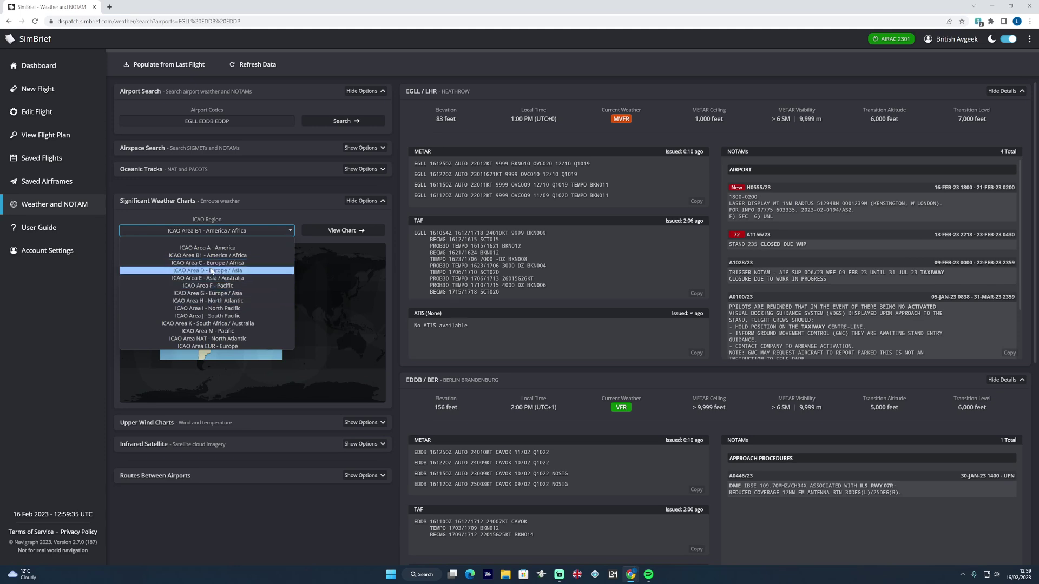
View the EUR - Europe significant weather chart, then the ICAO Area H North Atlantic FL340 upper wind chart.
{"action": "left_click", "coordinate": [208, 346]}
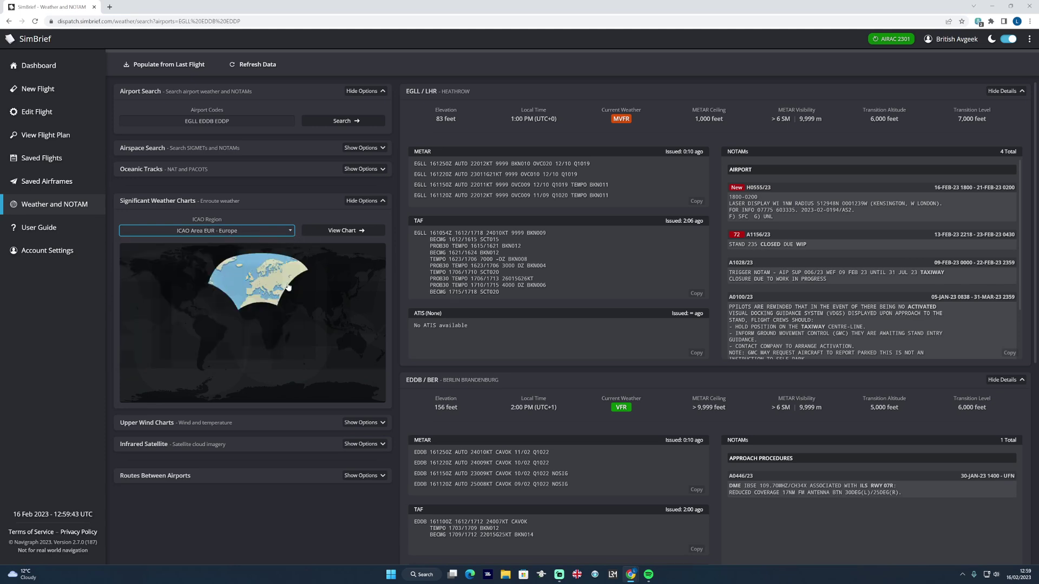
{"action": "key", "text": "Up"}
{"action": "key", "text": "Up"}
{"action": "key", "text": "Up"}
{"action": "key", "text": "Down"}
{"action": "key", "text": "Down"}
{"action": "key", "text": "Down"}
{"action": "key", "text": "Down"}
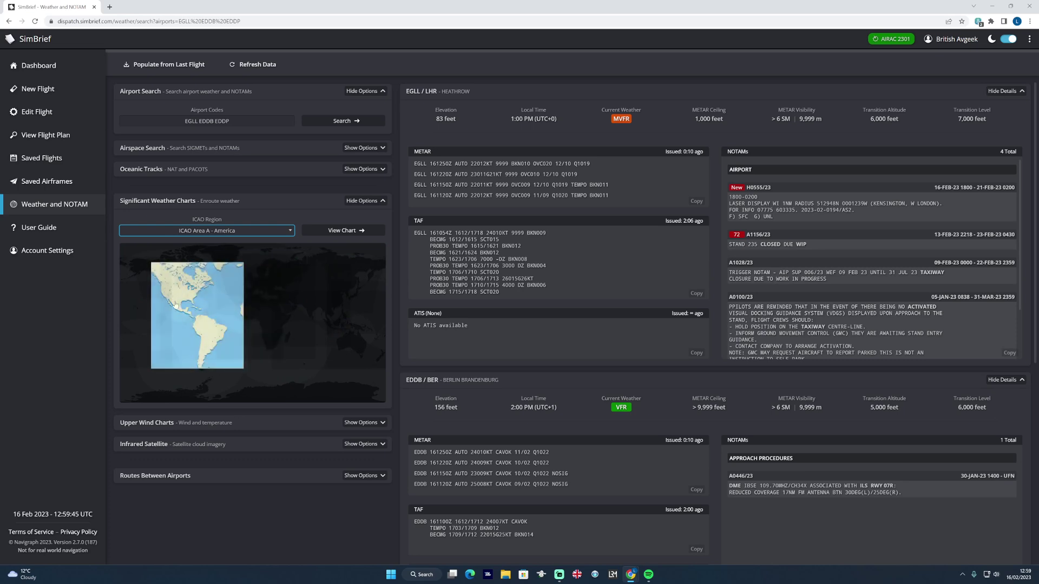
{"action": "key", "text": "Up"}
{"action": "key", "text": "Up"}
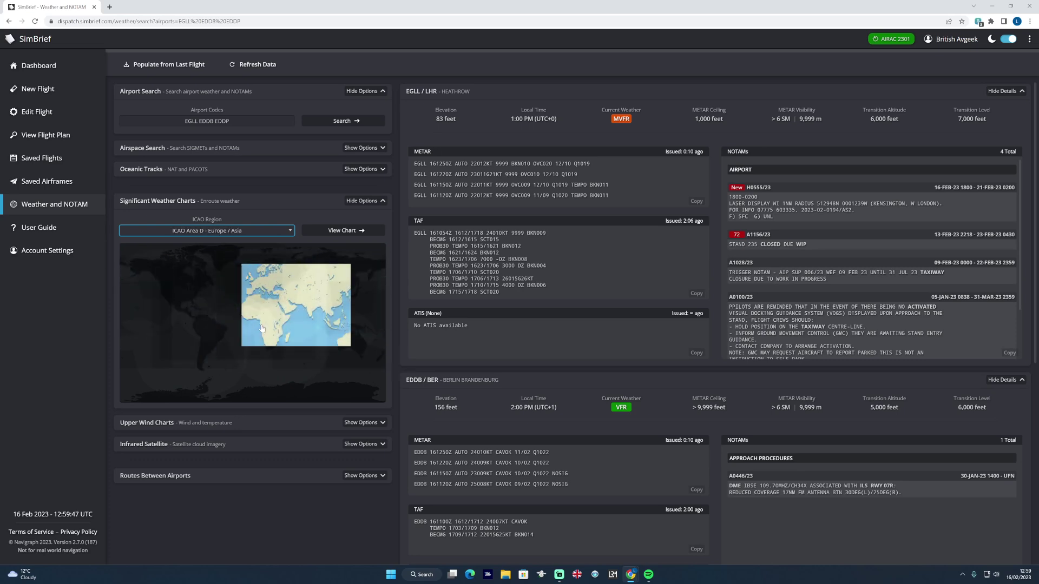
{"action": "key", "text": "Down"}
{"action": "key", "text": "Down"}
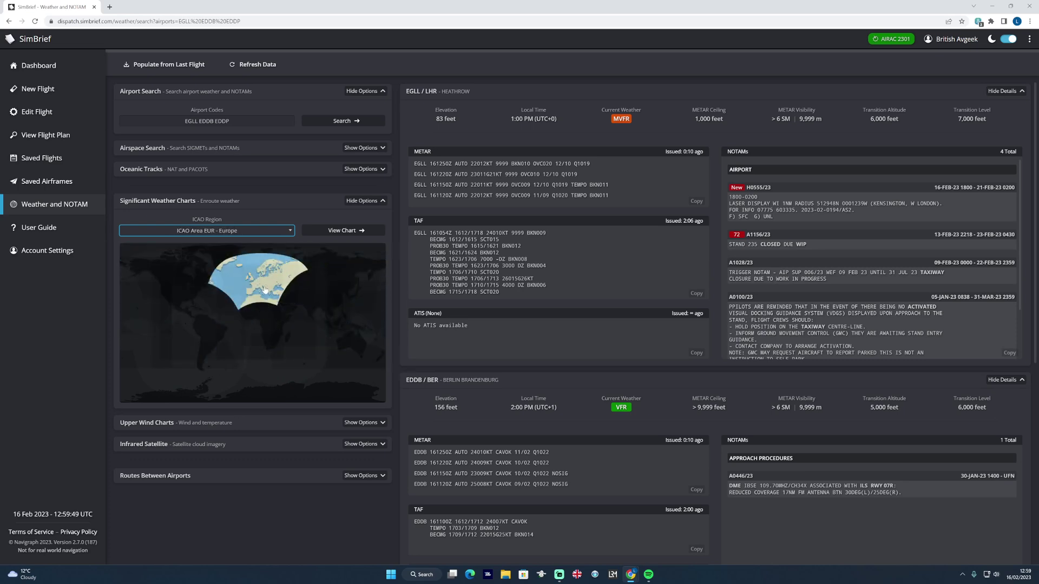
{"action": "left_click", "coordinate": [264, 289]}
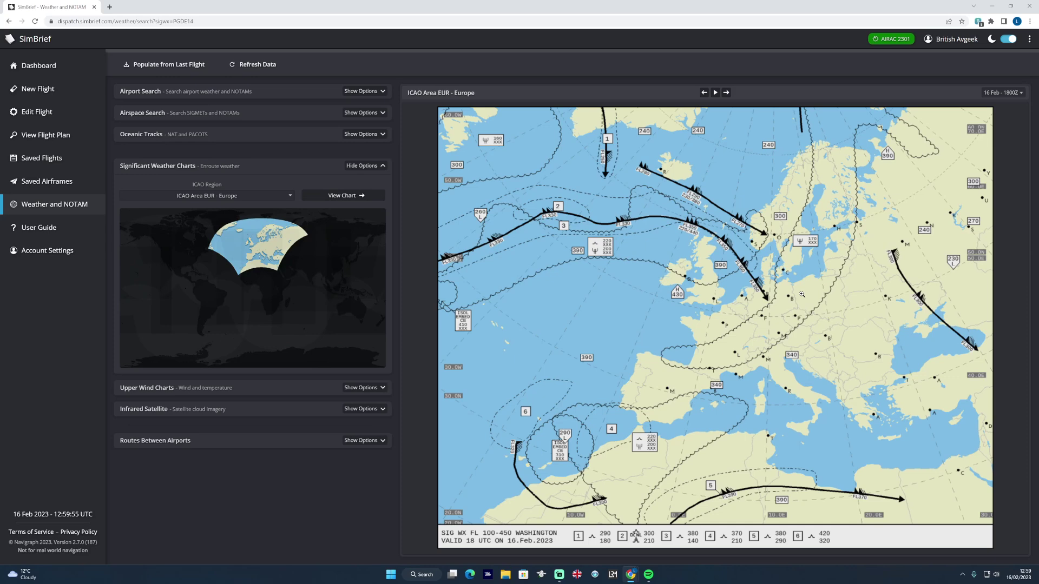
{"action": "left_click", "coordinate": [373, 388]}
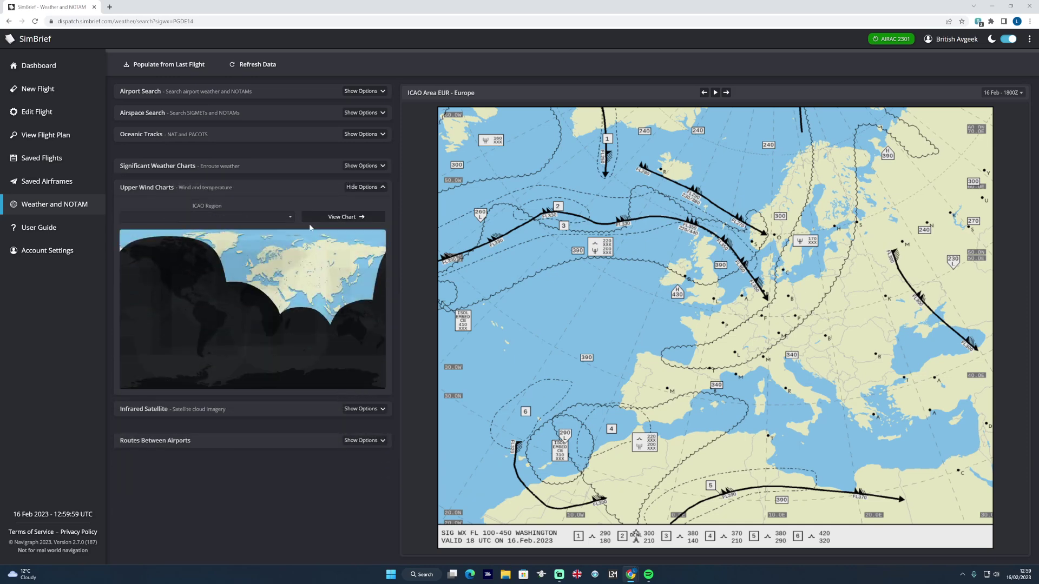
{"action": "left_click", "coordinate": [249, 252]}
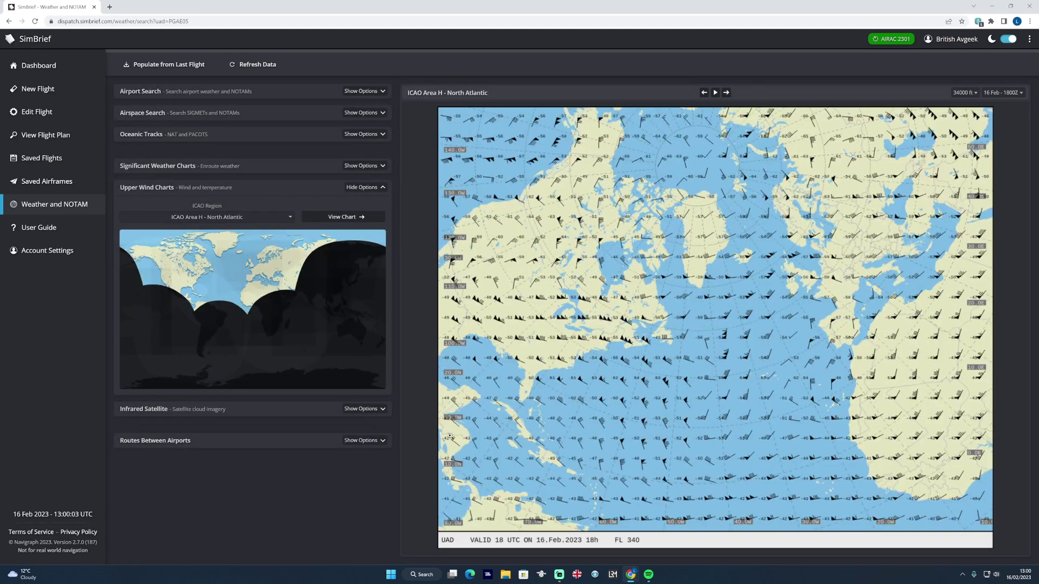
Search Routes Between Airports for EGLL to EDDB with aircraft type Jet.
{"action": "left_click", "coordinate": [361, 441]}
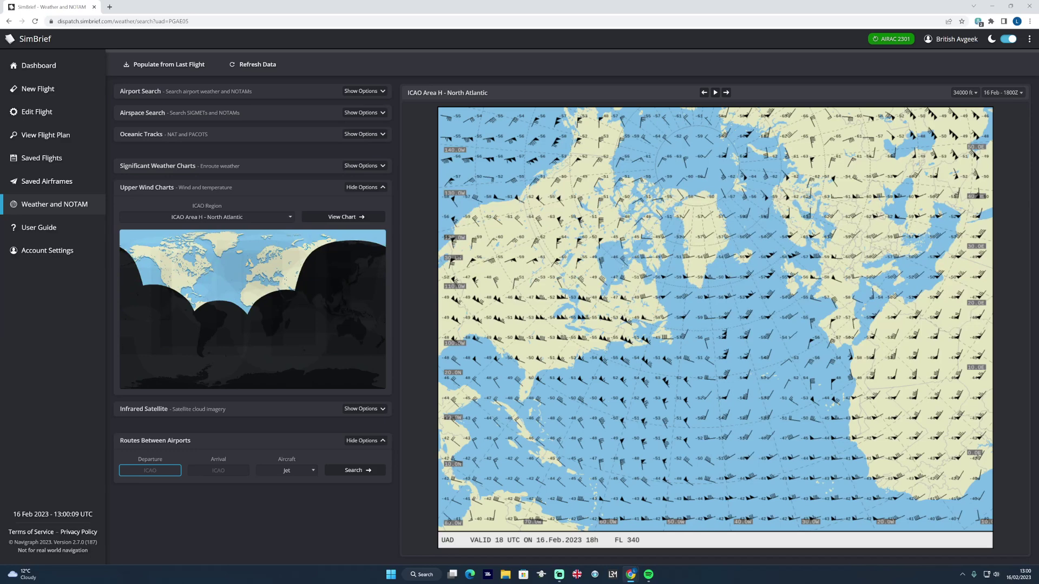
{"action": "left_click_drag", "start_coordinate": [188, 445], "coordinate": [121, 441]}
{"action": "left_click", "coordinate": [150, 470]}
{"action": "type", "text": "EGLL"}
{"action": "key", "text": "Tab"}
{"action": "type", "text": "EDDB"}
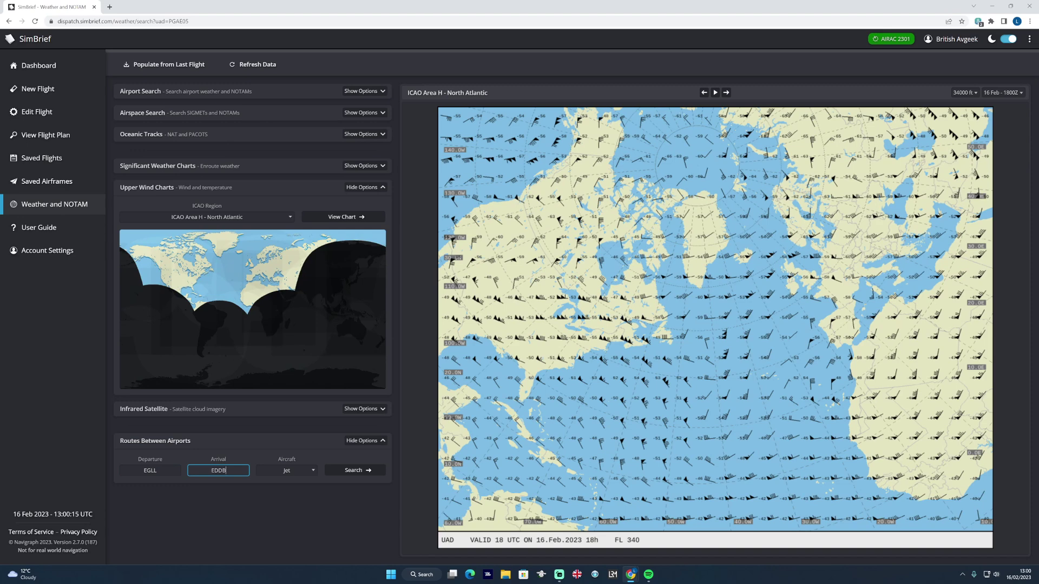
{"action": "left_click", "coordinate": [313, 476]}
{"action": "left_click", "coordinate": [290, 504]}
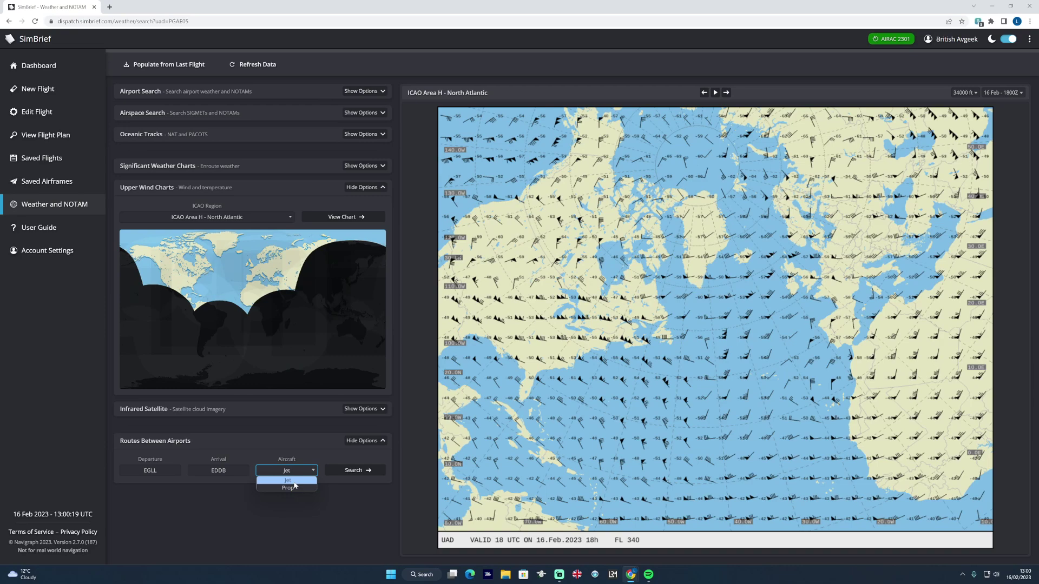
{"action": "left_click", "coordinate": [345, 474]}
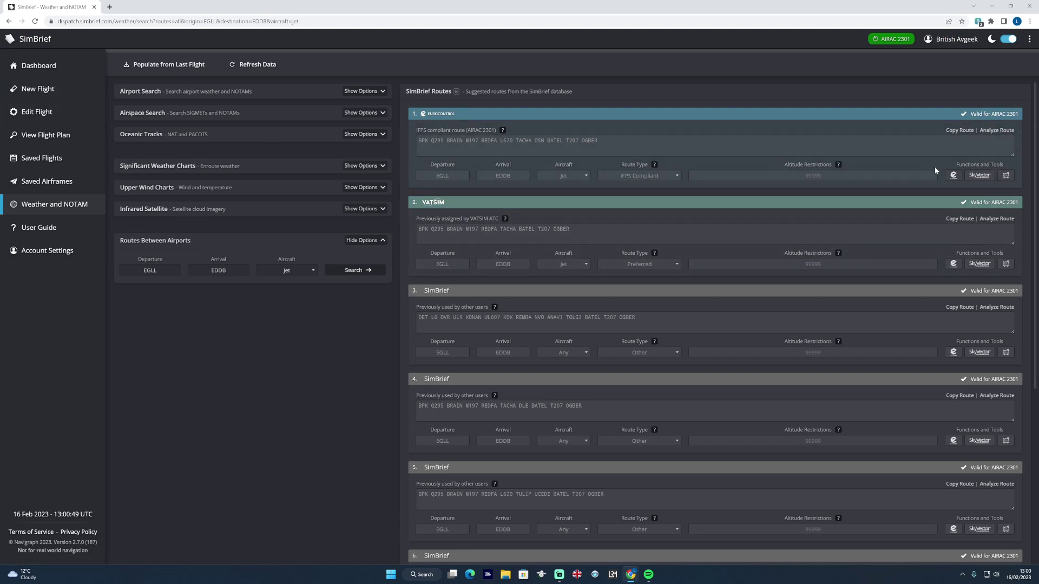
Analyze suggested route 1 (valid, 531 nm) and overlay upper winds and rain radar on its map.
{"action": "left_click", "coordinate": [992, 132]}
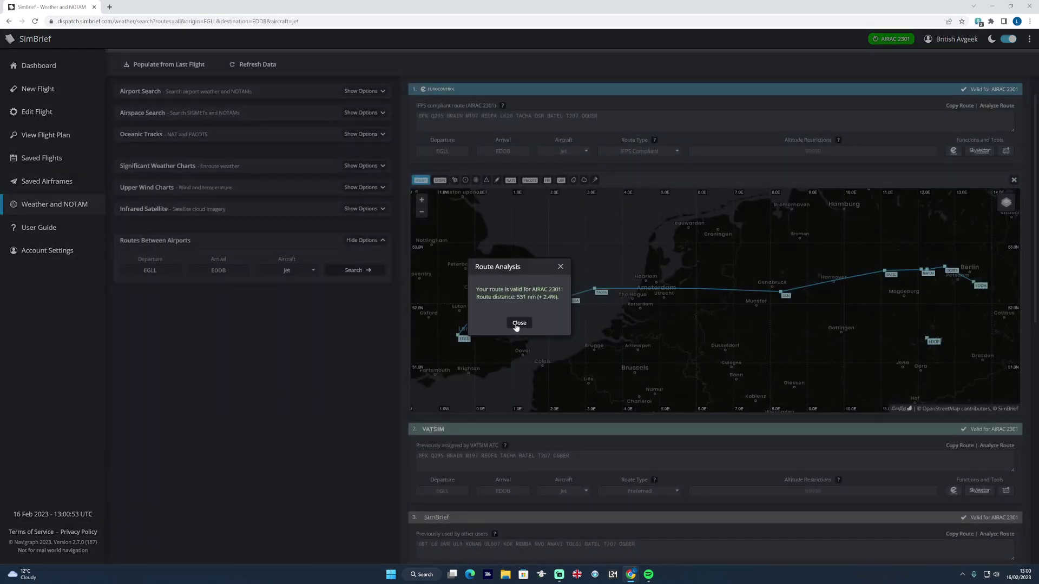
{"action": "left_click", "coordinate": [514, 327]}
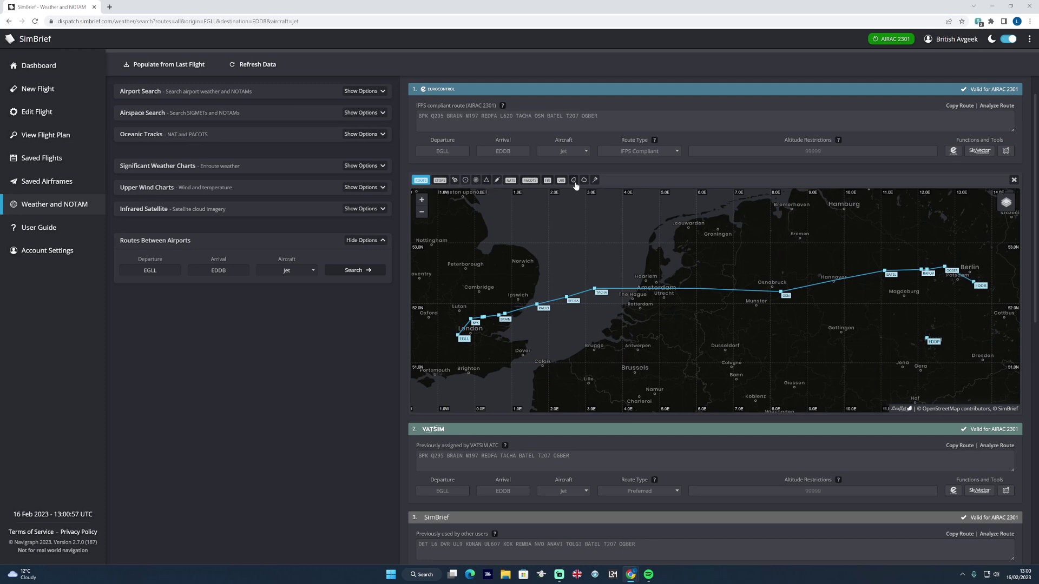
{"action": "left_click", "coordinate": [595, 179]}
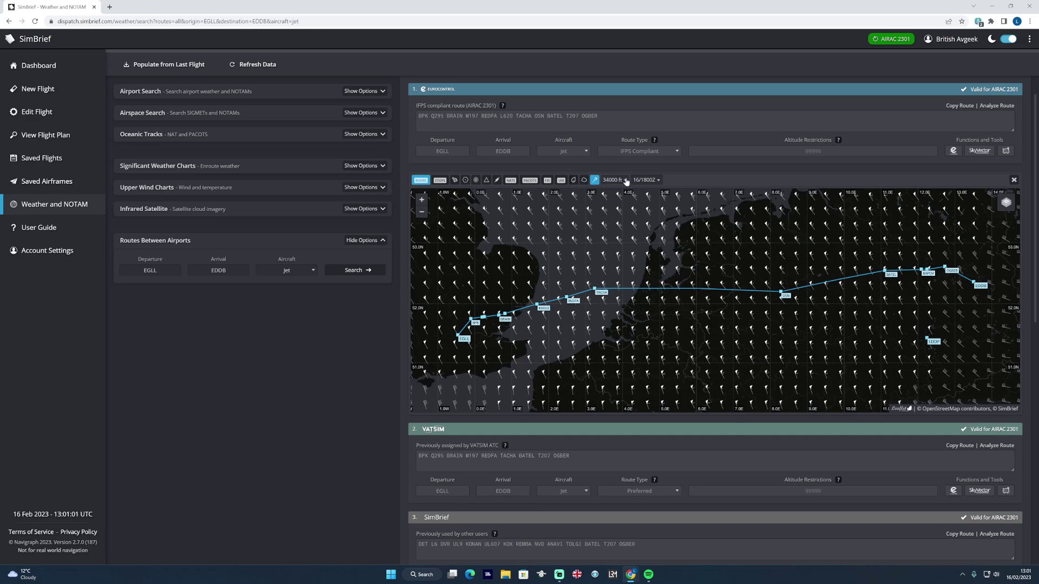
{"action": "left_click", "coordinate": [573, 179]}
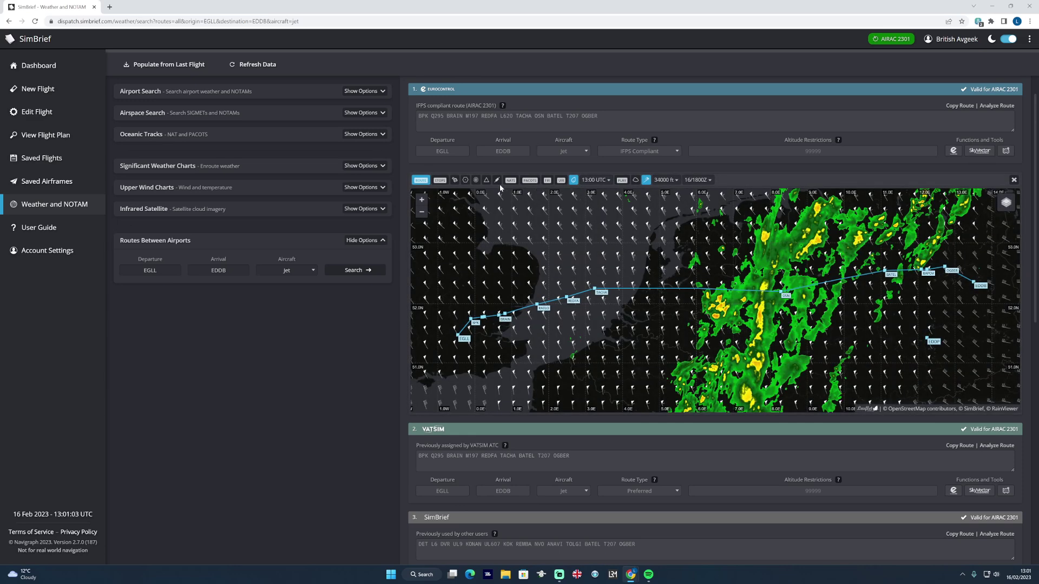
{"action": "left_click", "coordinate": [497, 180]}
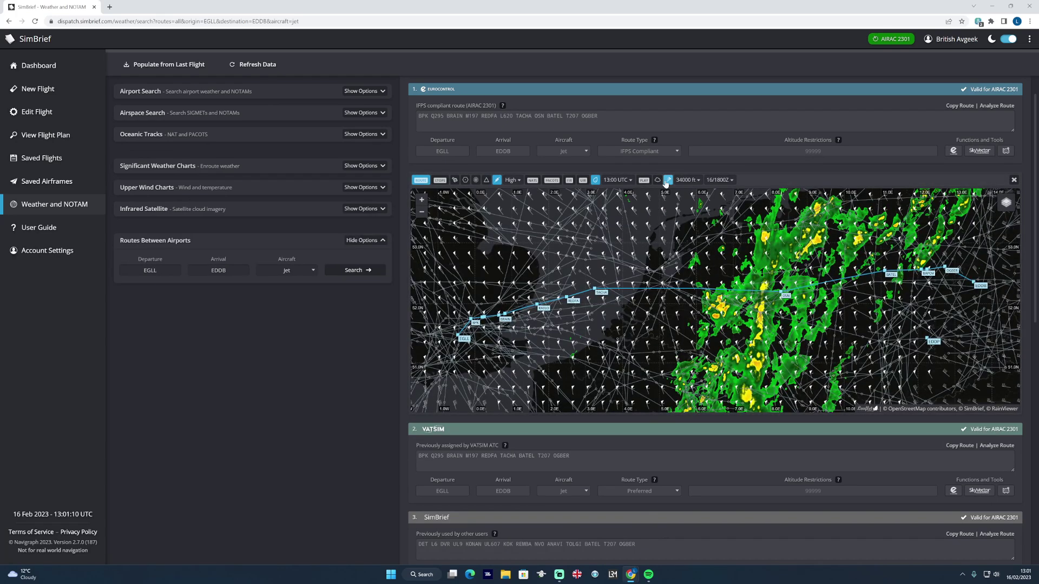
{"action": "left_click", "coordinate": [496, 180]}
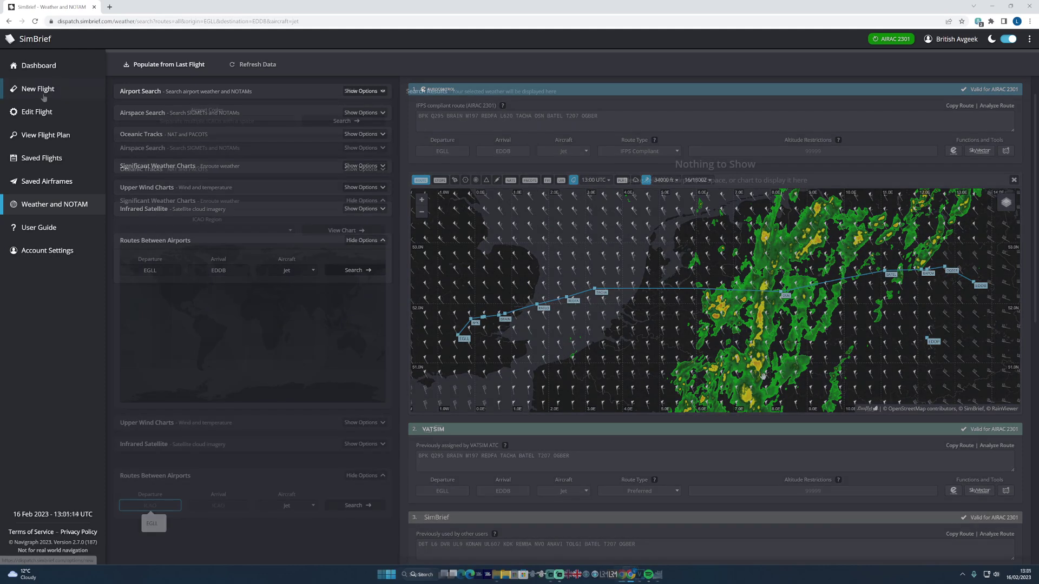
Search for suggested routes between departure KLAX and arrival KDEN.
{"action": "type", "text": "KLAX"}
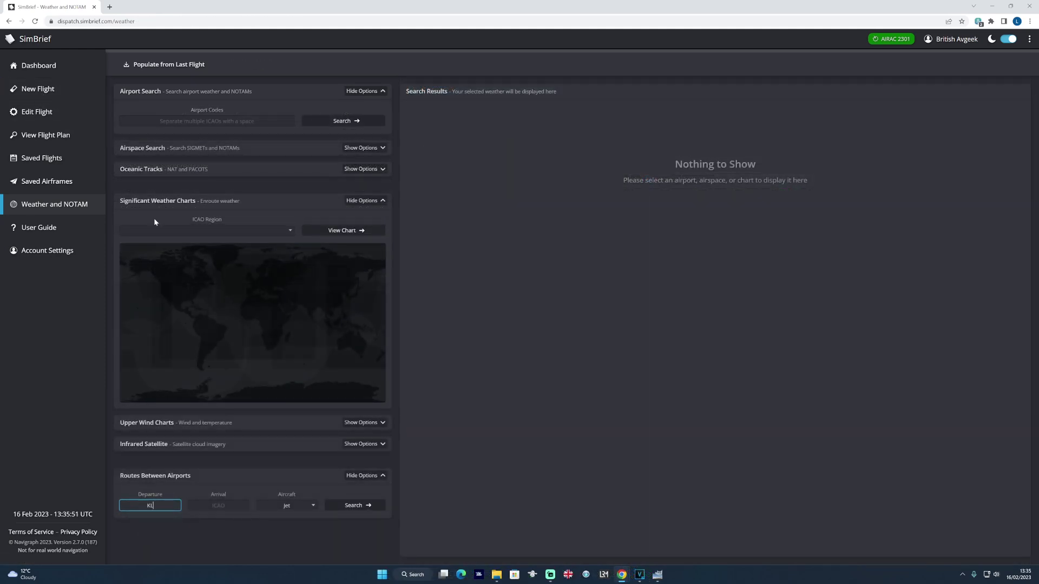
{"action": "left_click", "coordinate": [219, 505]}
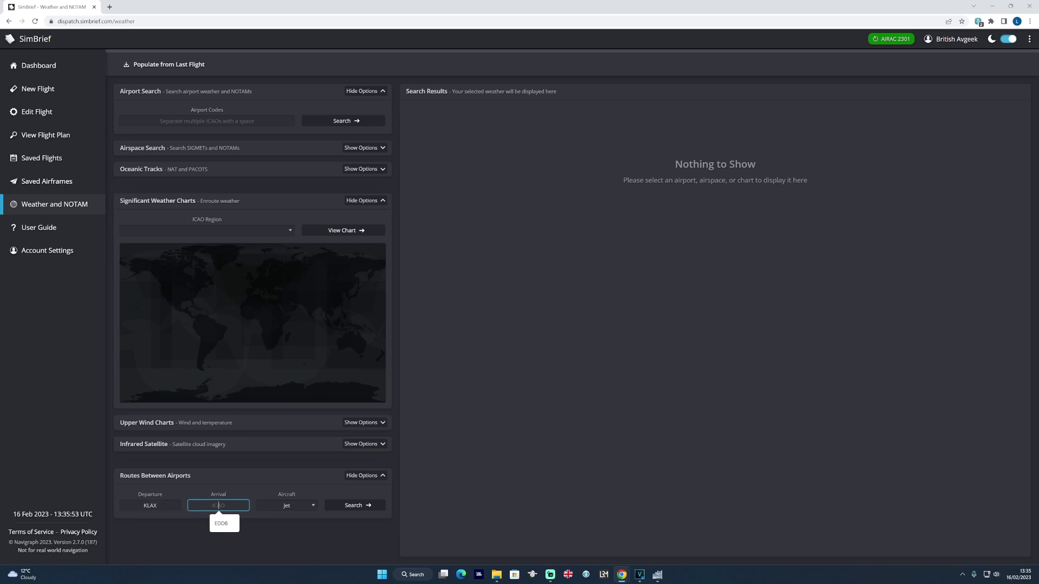
{"action": "type", "text": "KDEN"}
{"action": "left_click", "coordinate": [354, 507]}
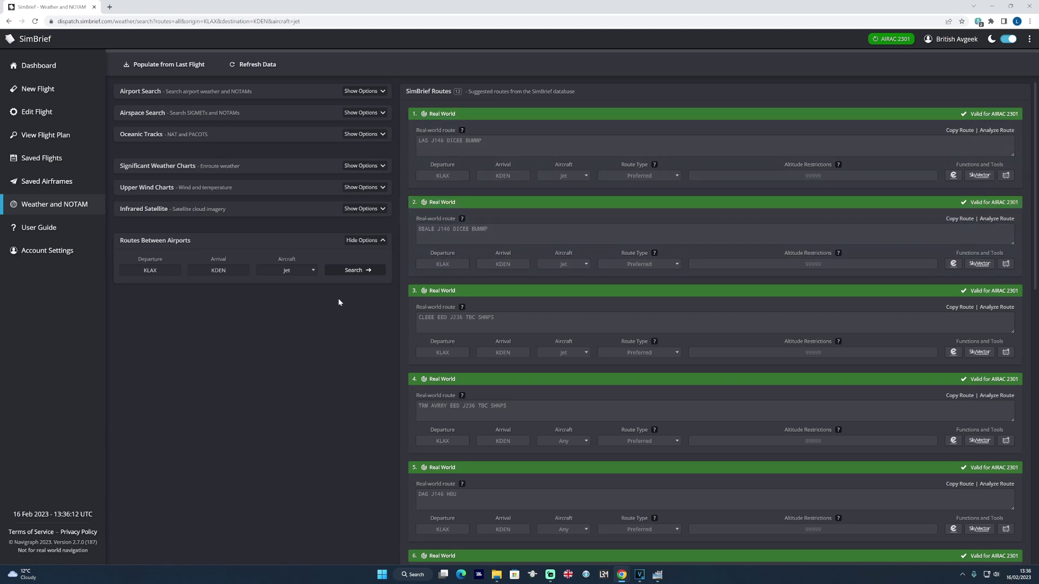
Read the route-source explanations for a real-world route and a SimBrief-user route.
{"action": "left_click", "coordinate": [461, 131]}
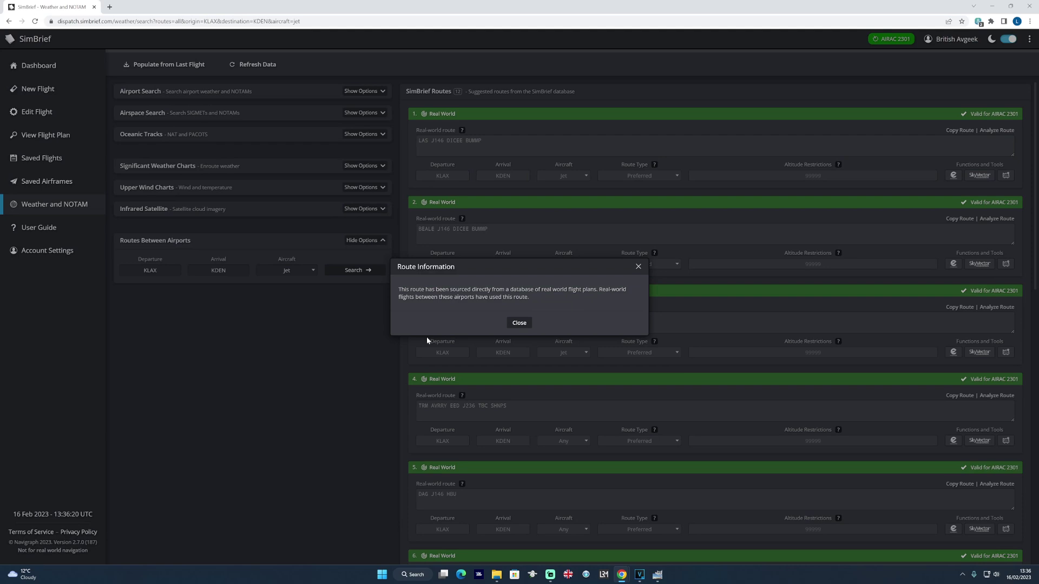
{"action": "left_click_drag", "start_coordinate": [451, 289], "coordinate": [609, 290]}
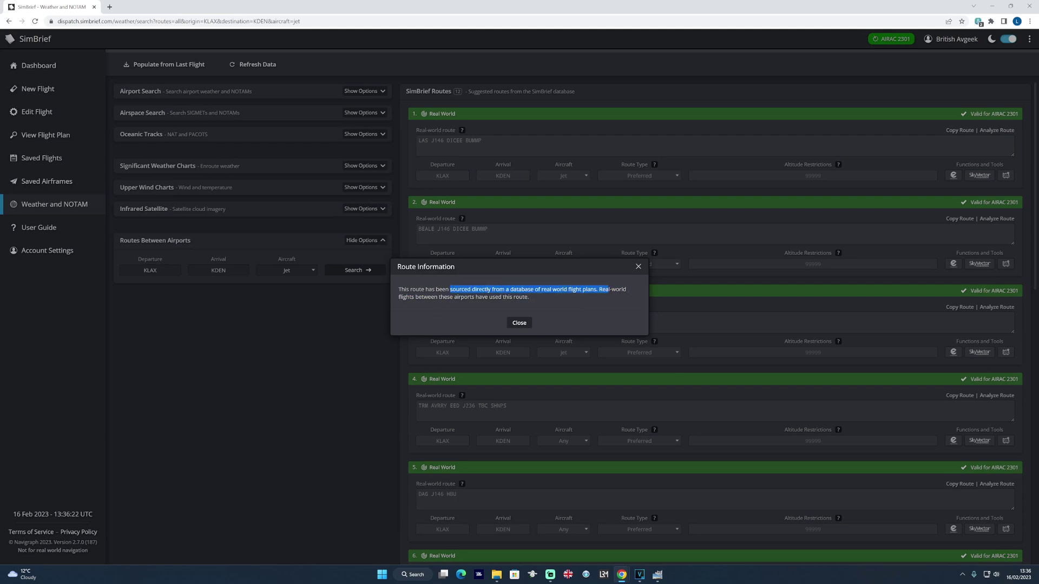
{"action": "left_click", "coordinate": [639, 266]}
{"action": "scroll", "coordinate": [475, 408], "scroll_direction": "down", "scroll_amount": 7}
{"action": "scroll", "coordinate": [487, 416], "scroll_direction": "down", "scroll_amount": 4}
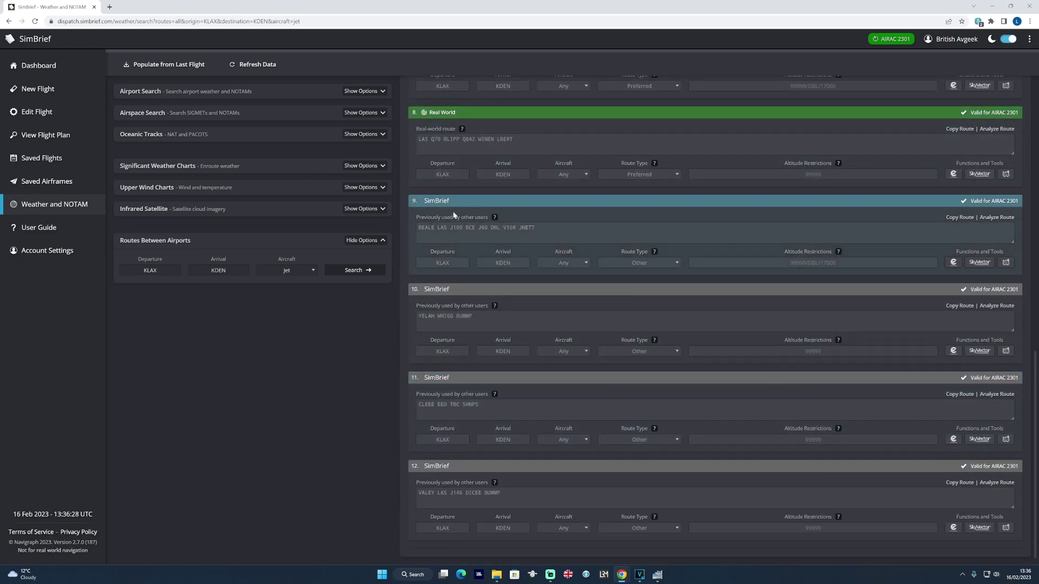
{"action": "left_click", "coordinate": [495, 222]}
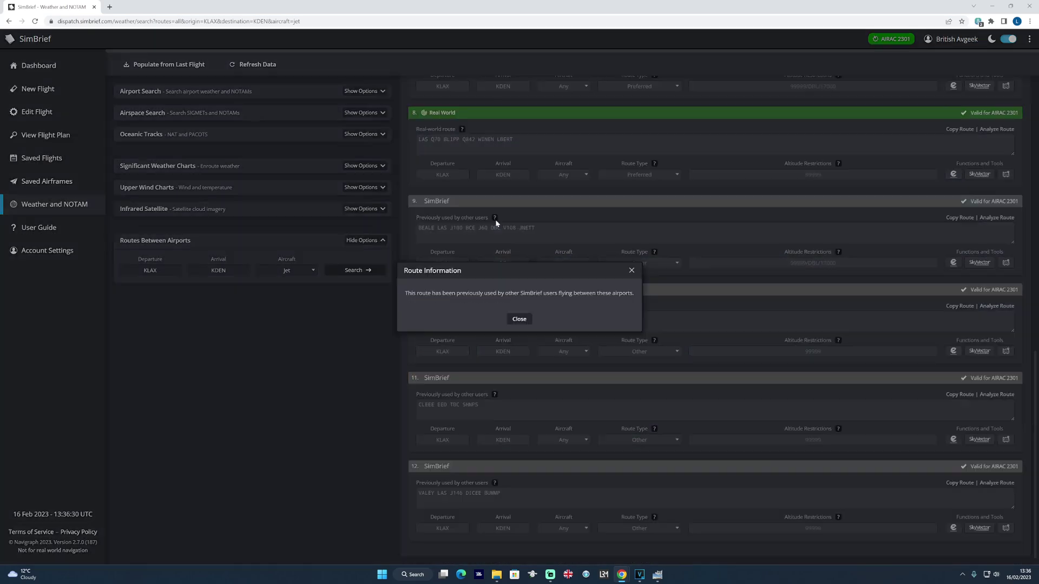
{"action": "left_click", "coordinate": [519, 320]}
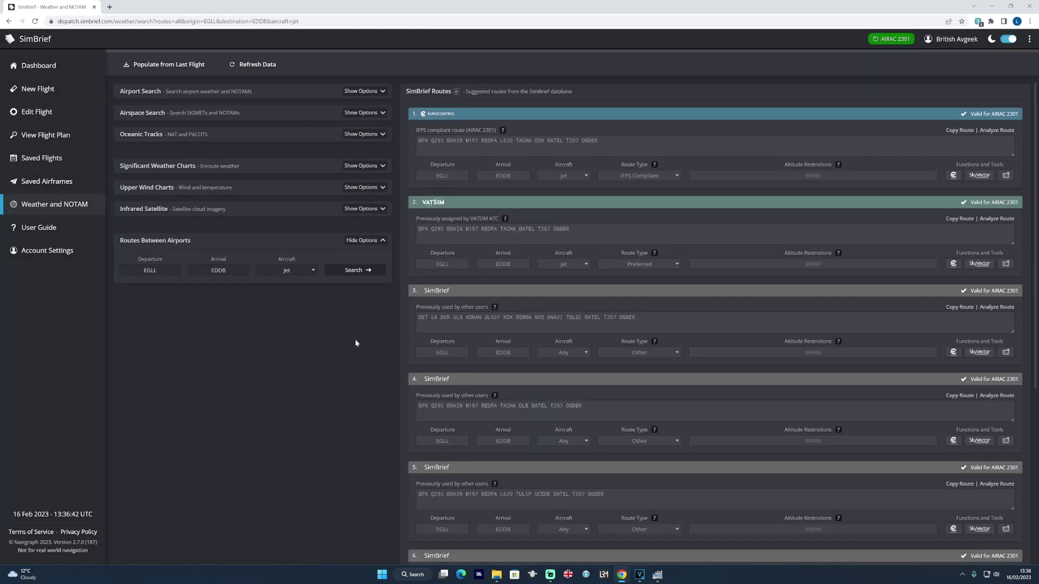
{"action": "left_click", "coordinate": [502, 131]}
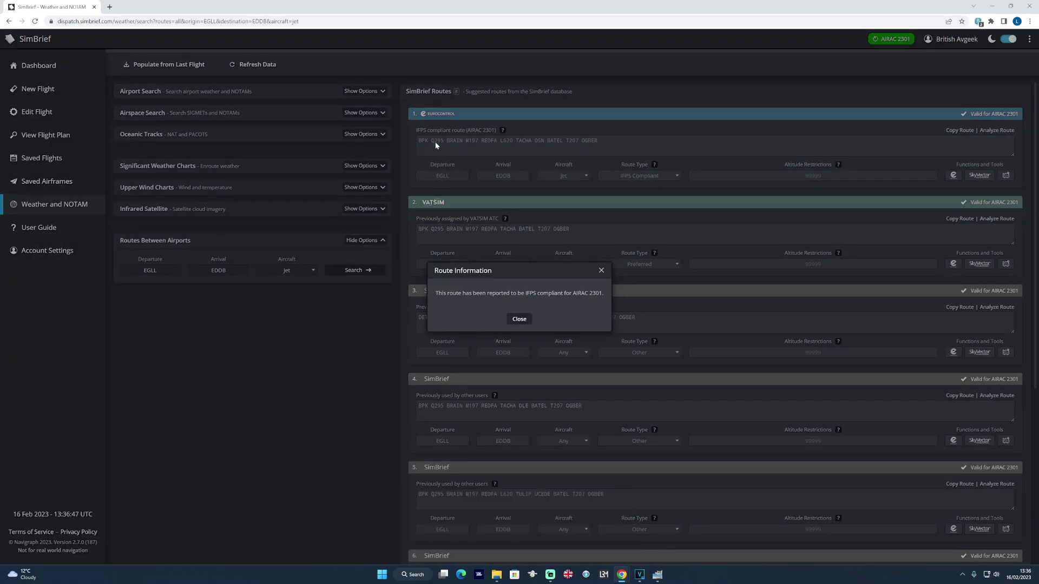
{"action": "left_click_drag", "start_coordinate": [441, 293], "coordinate": [599, 293]}
{"action": "left_click", "coordinate": [519, 320]}
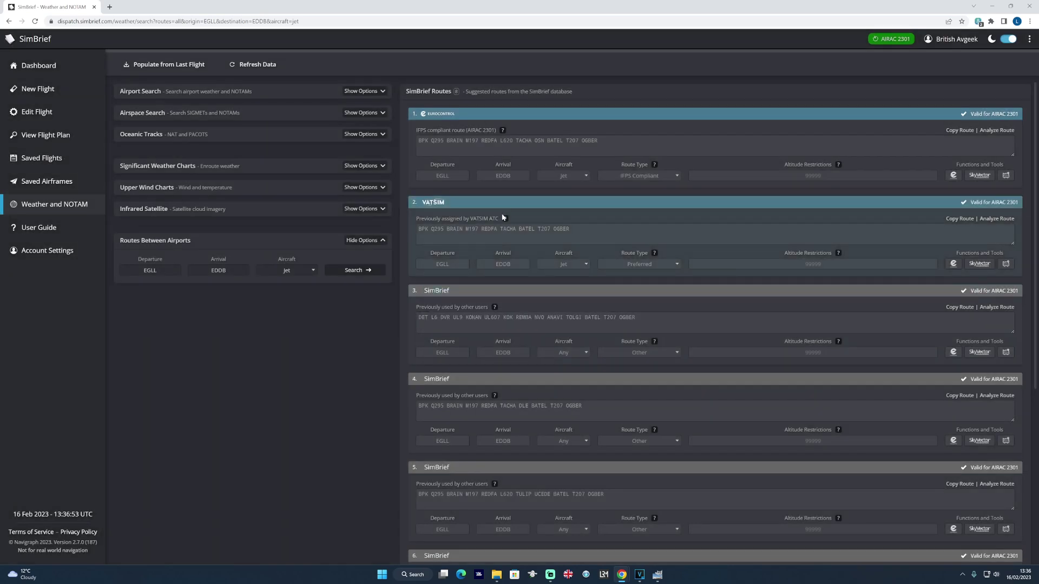
{"action": "left_click", "coordinate": [505, 219]}
{"action": "left_click_drag", "start_coordinate": [429, 293], "coordinate": [612, 293]}
{"action": "left_click", "coordinate": [612, 293]}
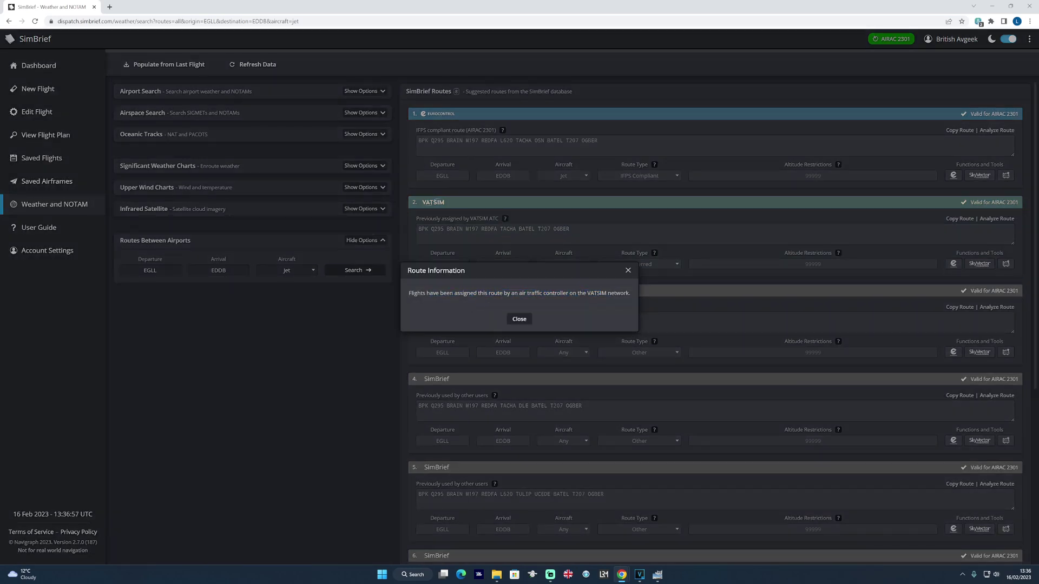
{"action": "left_click", "coordinate": [518, 320]}
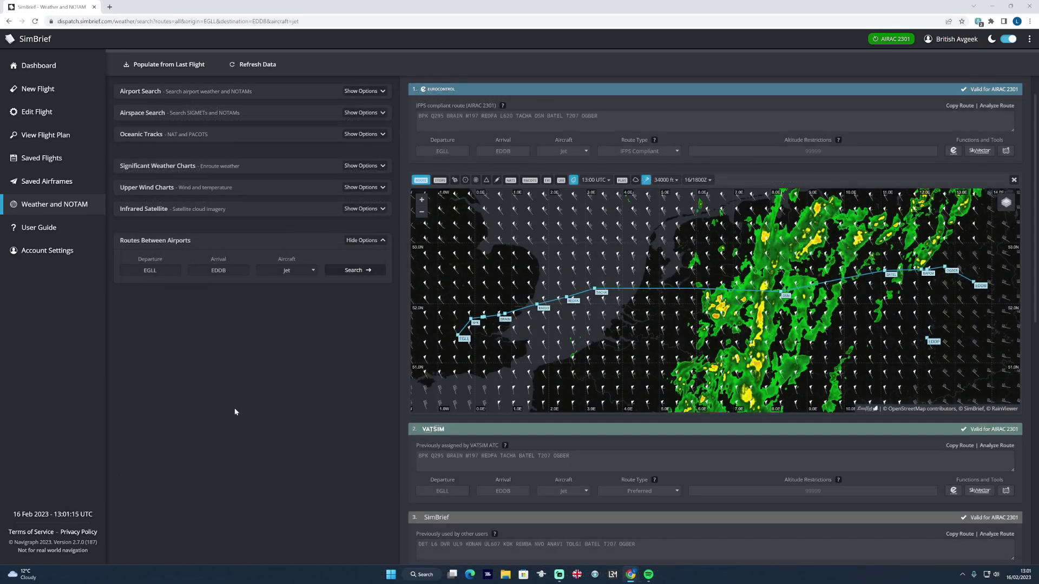
Go back to the SimBrief dashboard showing the BVX165 EGLL–EDDB flight plan.
{"action": "left_click", "coordinate": [39, 66]}
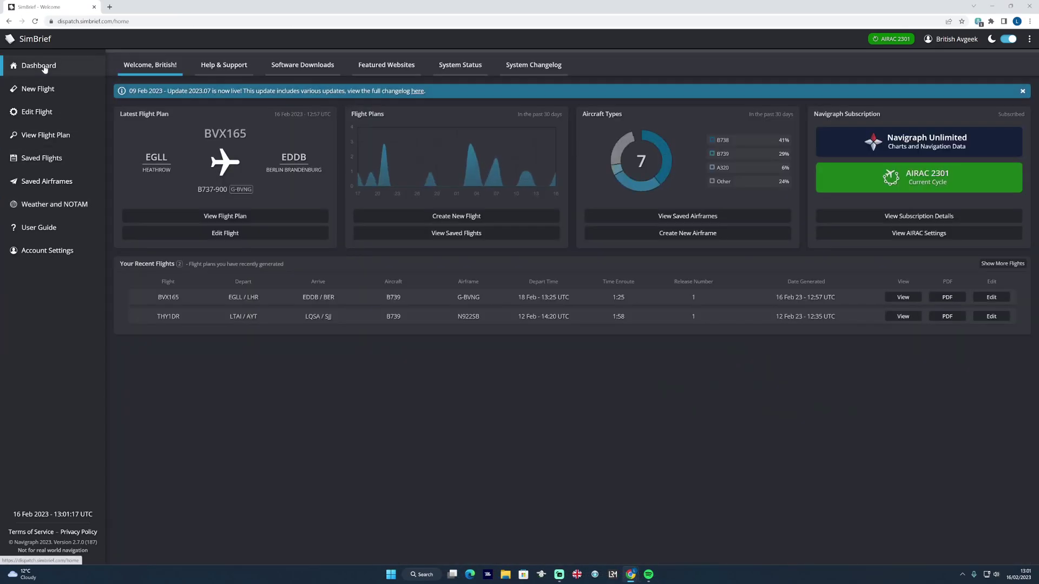